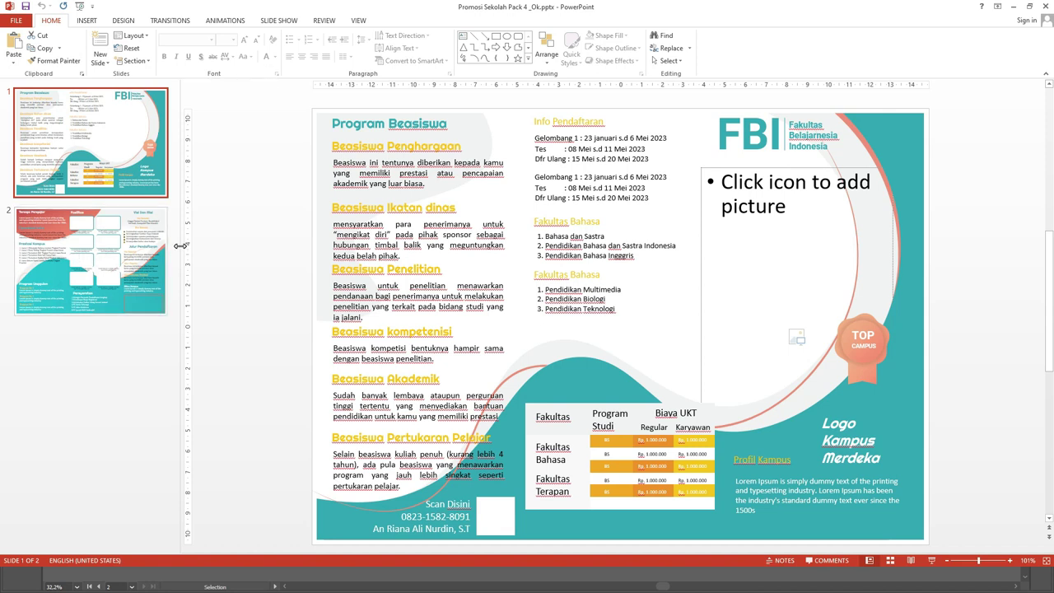
- Look over slides 1 and 2, checking the Jalur Regular and Persyaratan text boxes
{"action": "left_click", "coordinate": [65, 212]}
{"action": "left_click", "coordinate": [68, 177]}
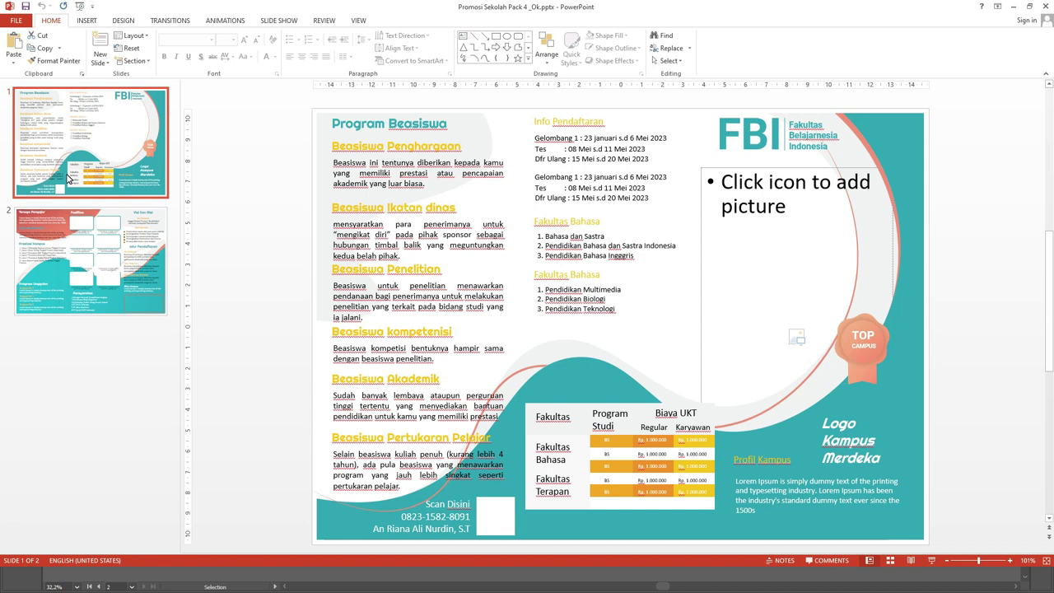
{"action": "left_click", "coordinate": [92, 235]}
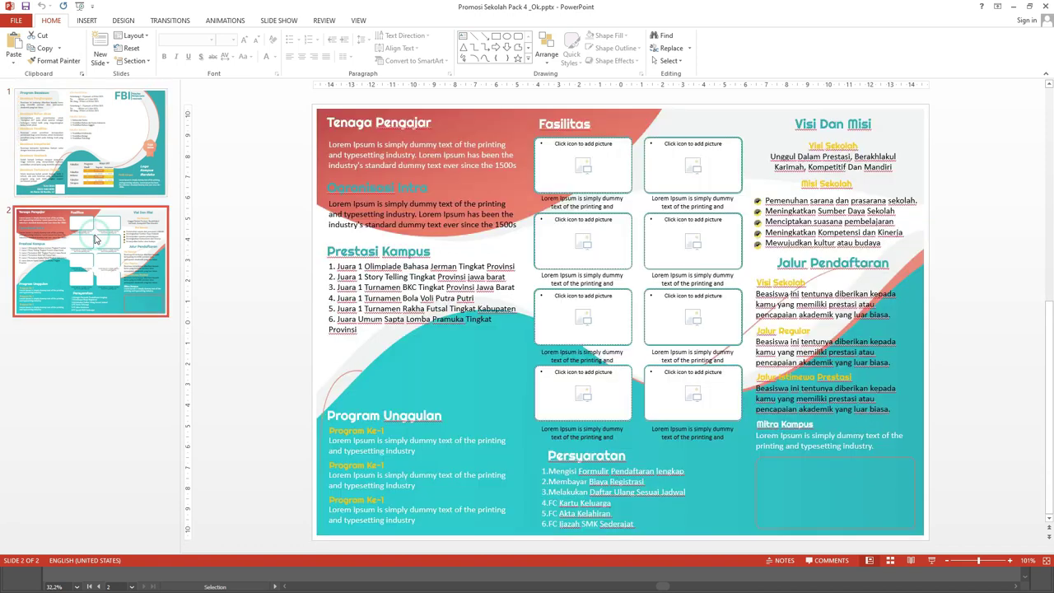
{"action": "left_click", "coordinate": [99, 152]}
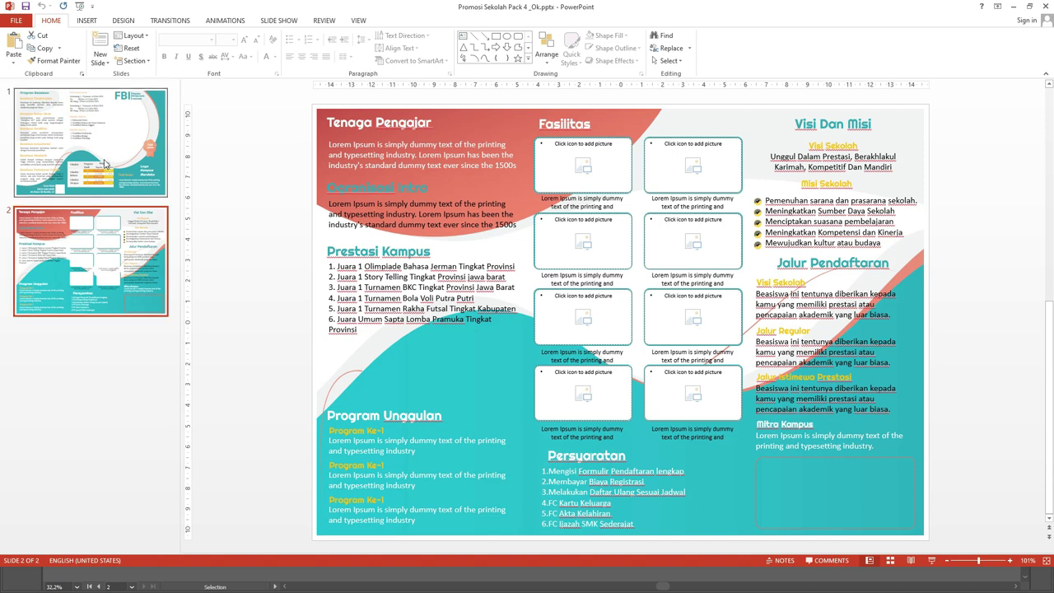
{"action": "left_click", "coordinate": [110, 255]}
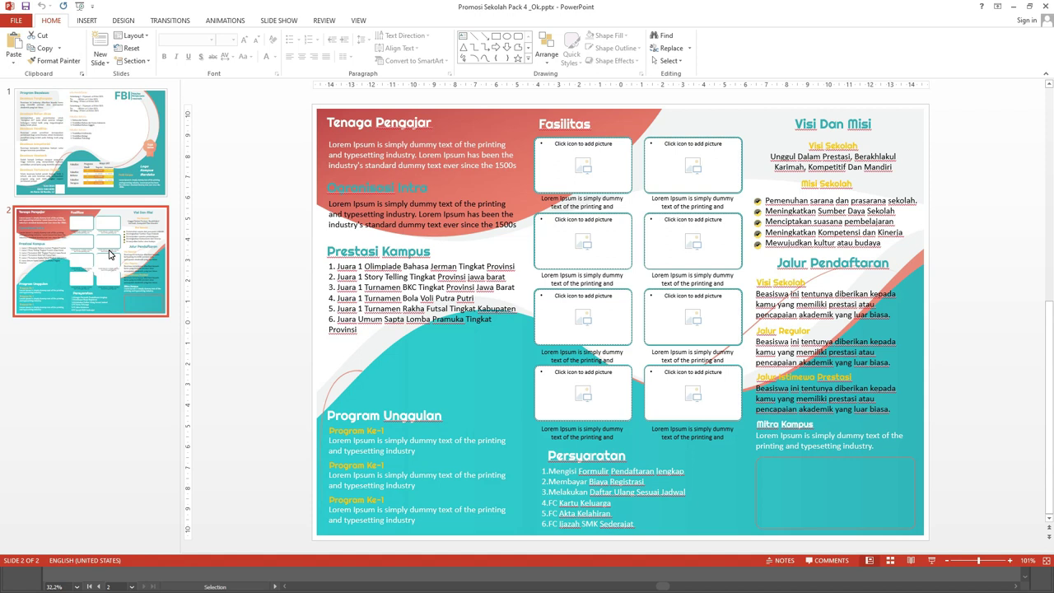
{"action": "left_click", "coordinate": [796, 284]}
{"action": "left_click", "coordinate": [784, 329]}
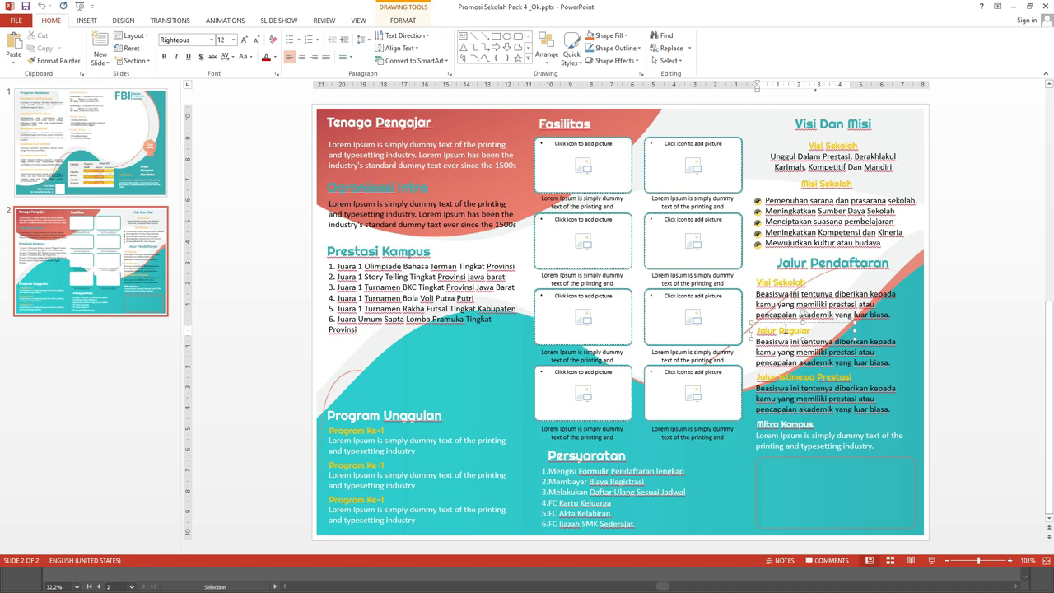
{"action": "left_click", "coordinate": [601, 466]}
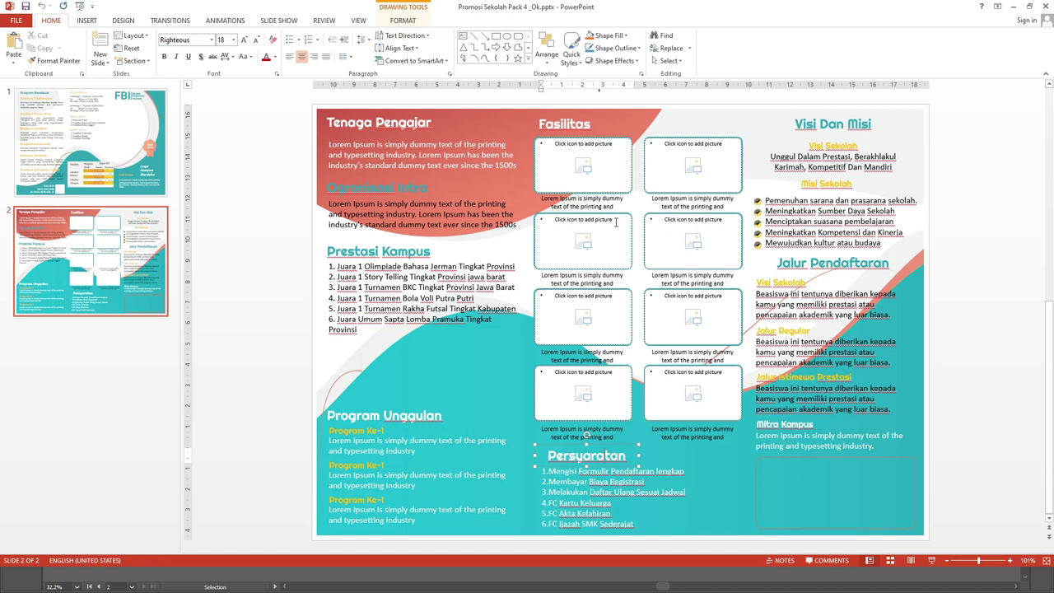
{"action": "left_click", "coordinate": [116, 123]}
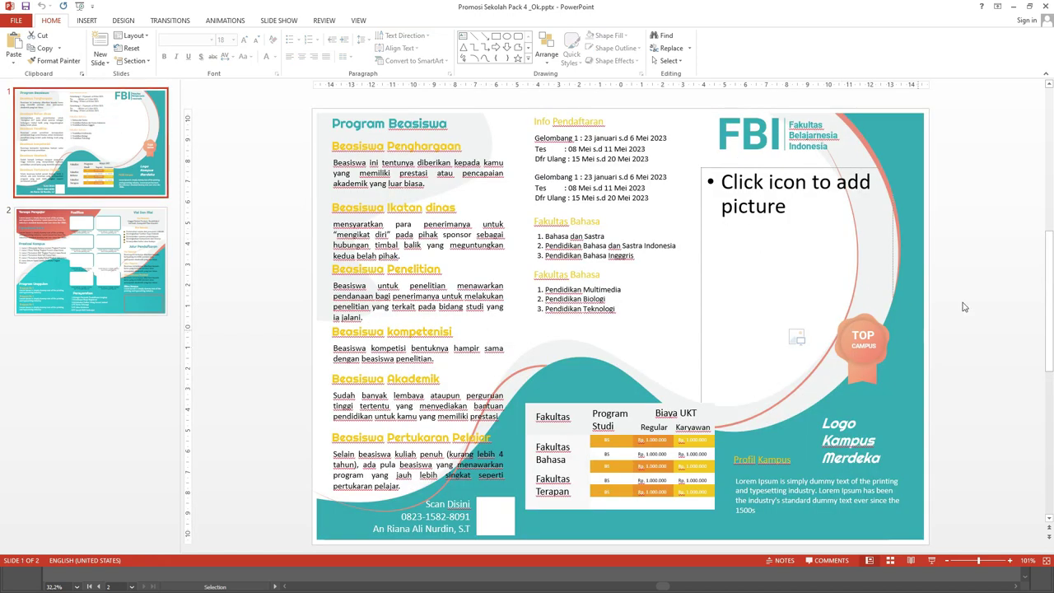
{"action": "left_click", "coordinate": [994, 220]}
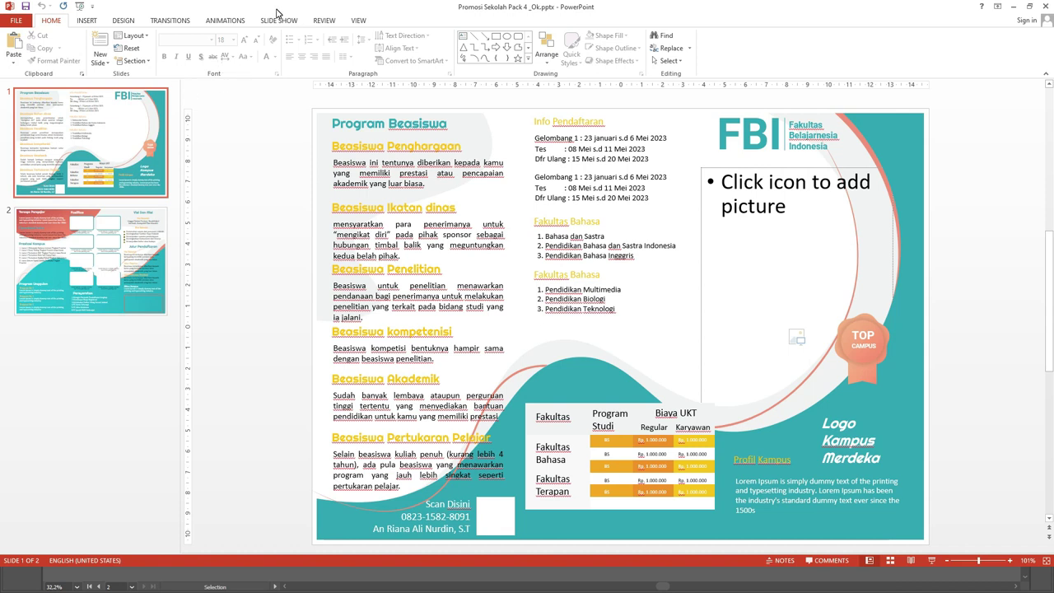
- Make the 'Info Pendaftaran' heading on slide 1 bold
{"action": "left_click", "coordinate": [259, 126]}
{"action": "left_click", "coordinate": [151, 246]}
{"action": "left_click", "coordinate": [103, 125]}
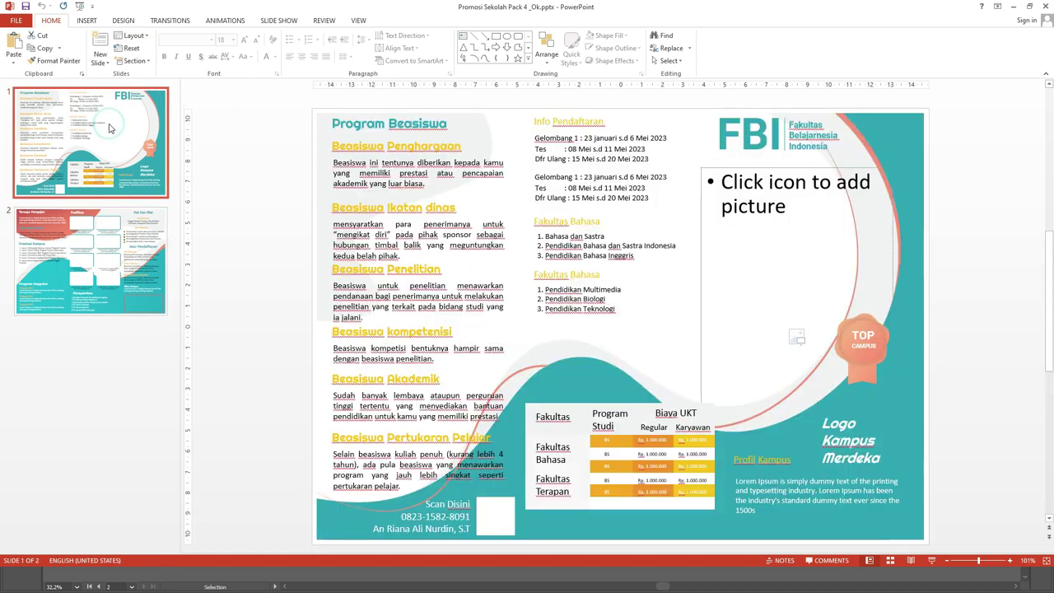
{"action": "left_click", "coordinate": [645, 135]}
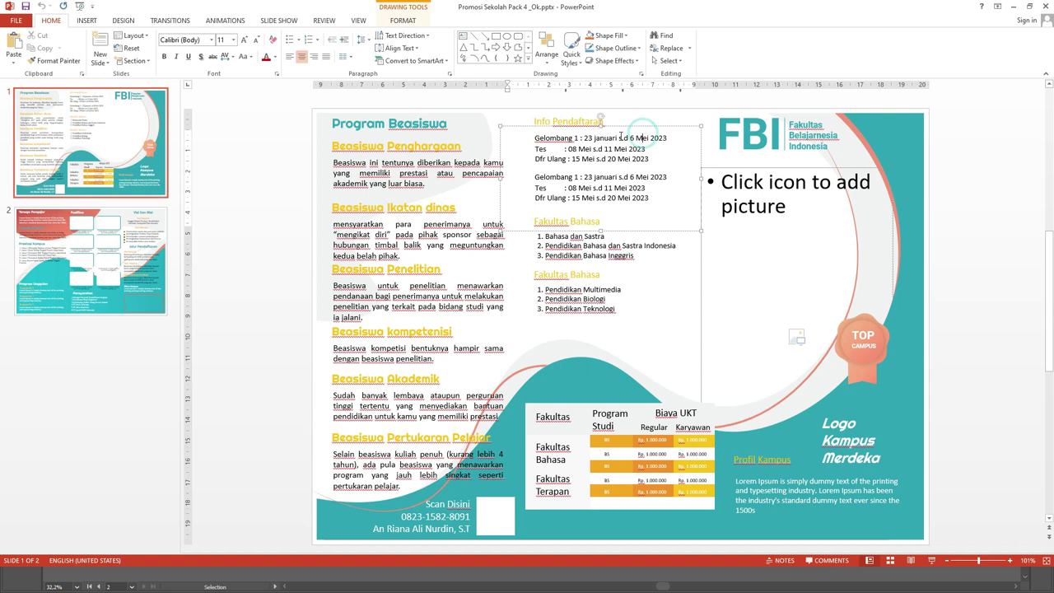
{"action": "left_click", "coordinate": [578, 122]}
{"action": "triple_click", "coordinate": [534, 122]}
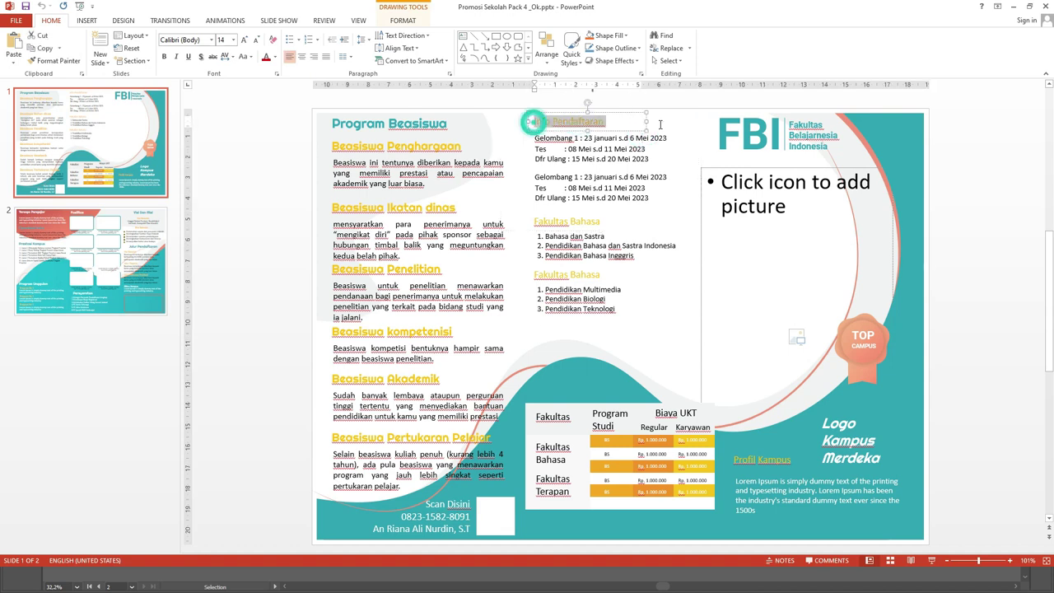
{"action": "type", "text": "Info"}
{"action": "left_click", "coordinate": [165, 56]}
{"action": "left_click", "coordinate": [199, 145]}
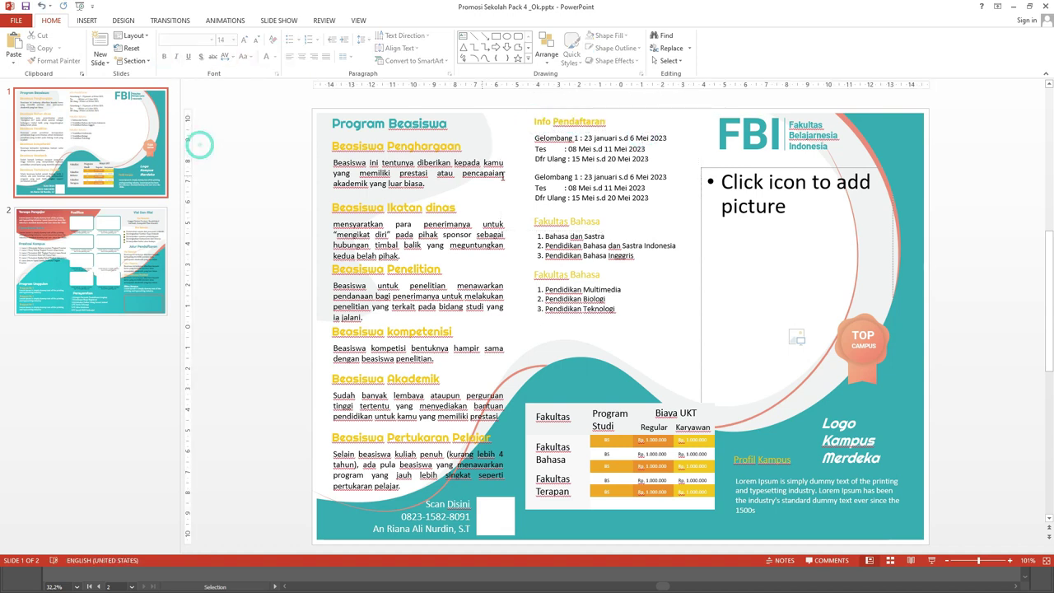
- Make the 'Profil Kampus' heading on slide 1 bold
{"action": "left_click", "coordinate": [588, 156]}
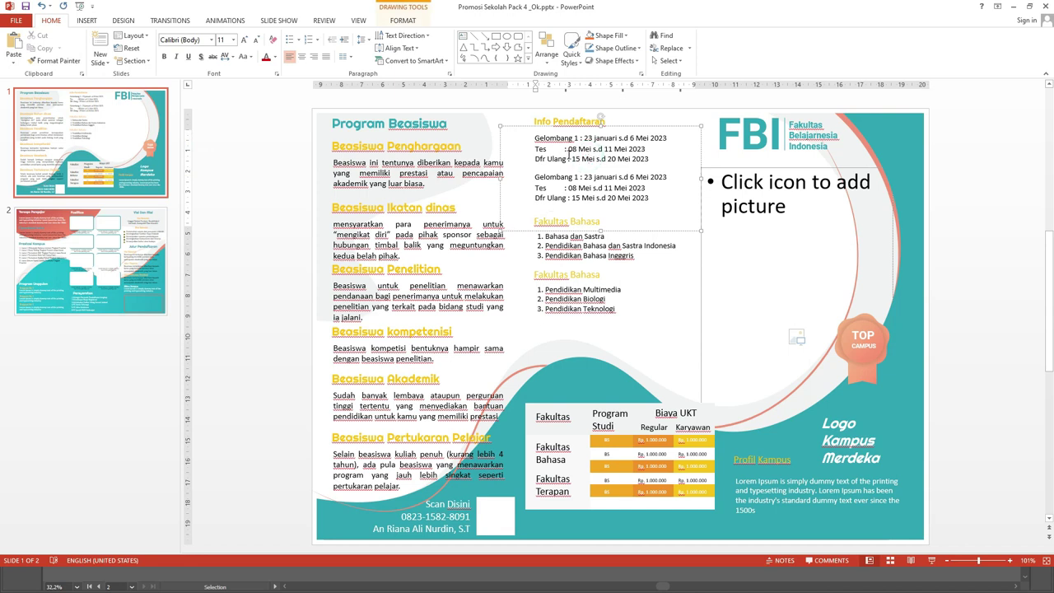
{"action": "left_click", "coordinate": [565, 239]}
{"action": "left_click", "coordinate": [569, 221]}
{"action": "left_click", "coordinate": [568, 278]}
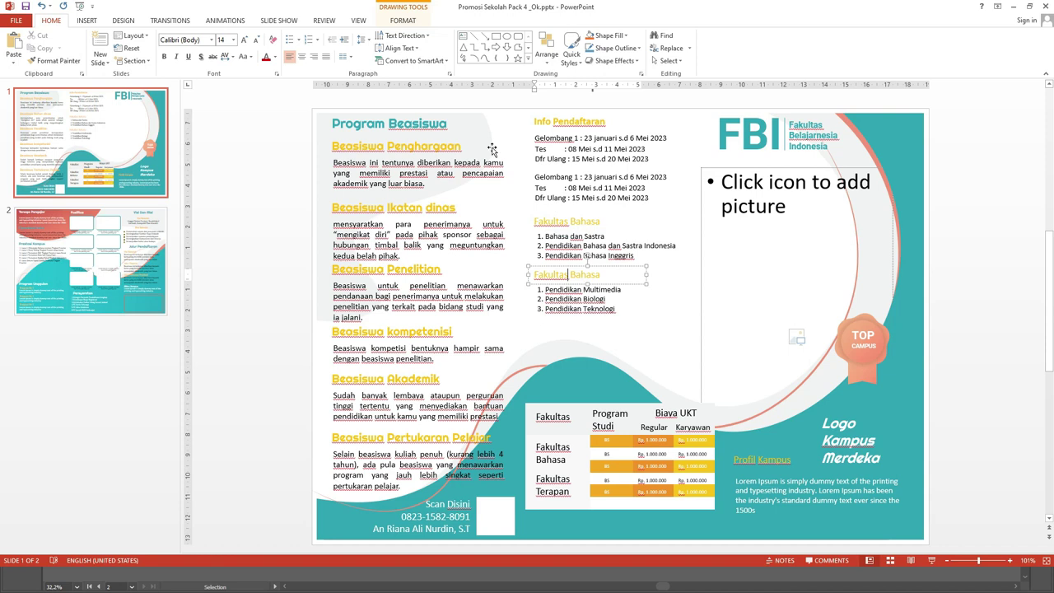
{"action": "left_click", "coordinate": [428, 125]}
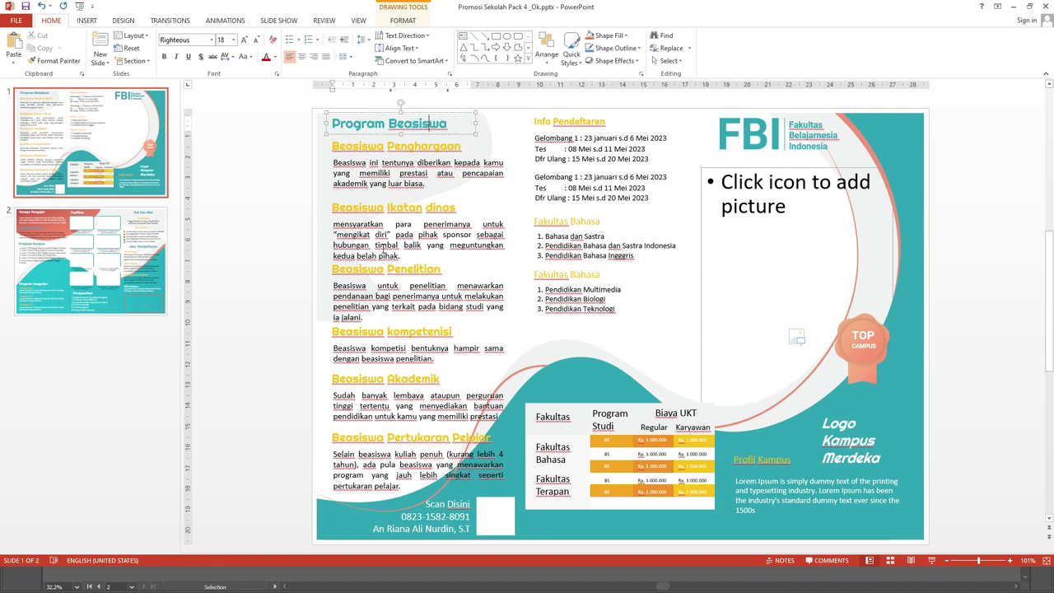
{"action": "double_click", "coordinate": [774, 459]}
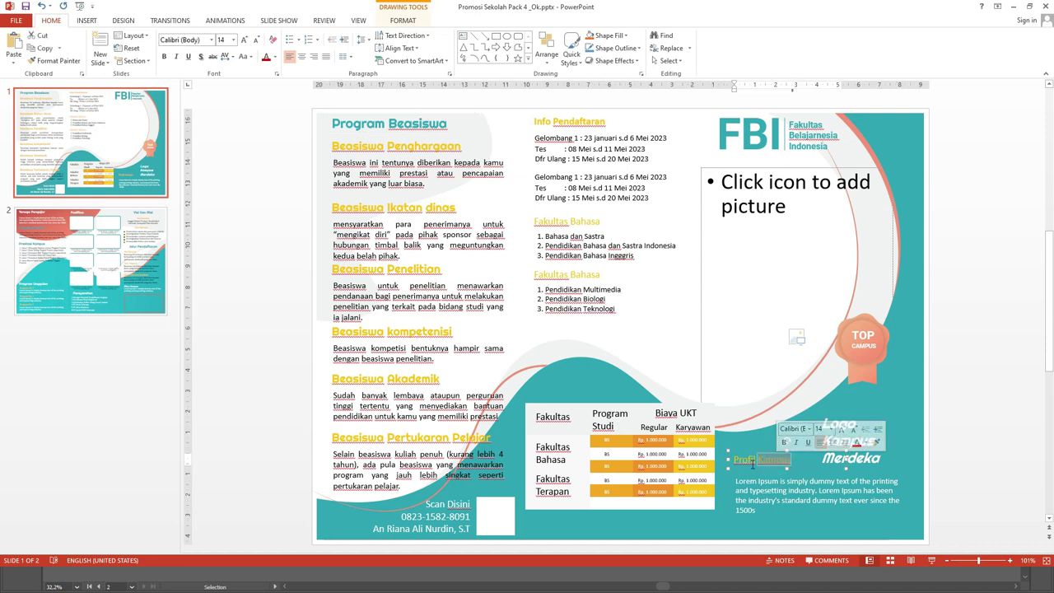
{"action": "left_click_drag", "start_coordinate": [737, 461], "coordinate": [794, 471]}
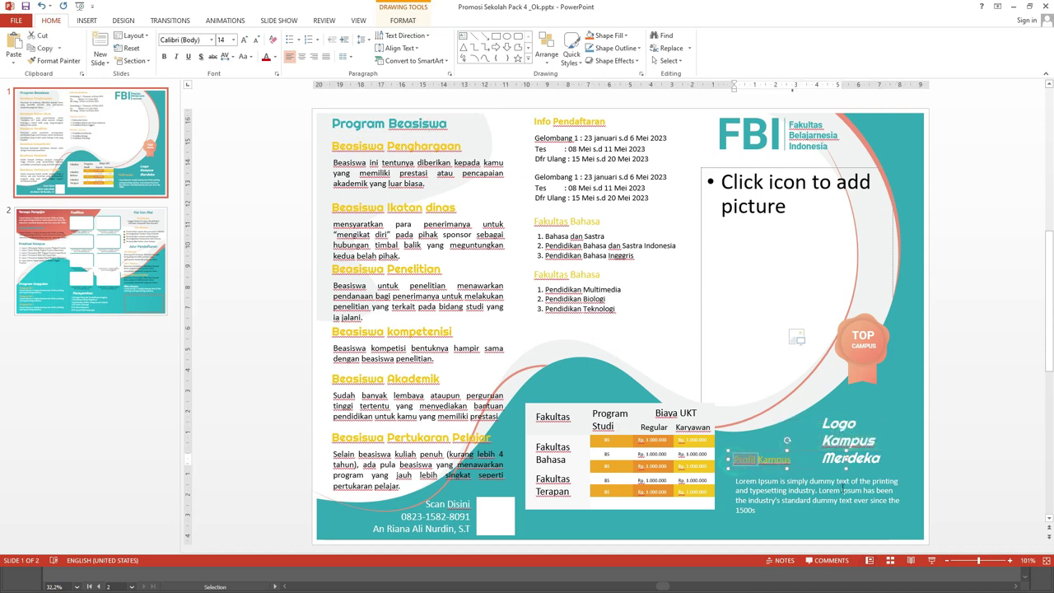
{"action": "left_click", "coordinate": [164, 56]}
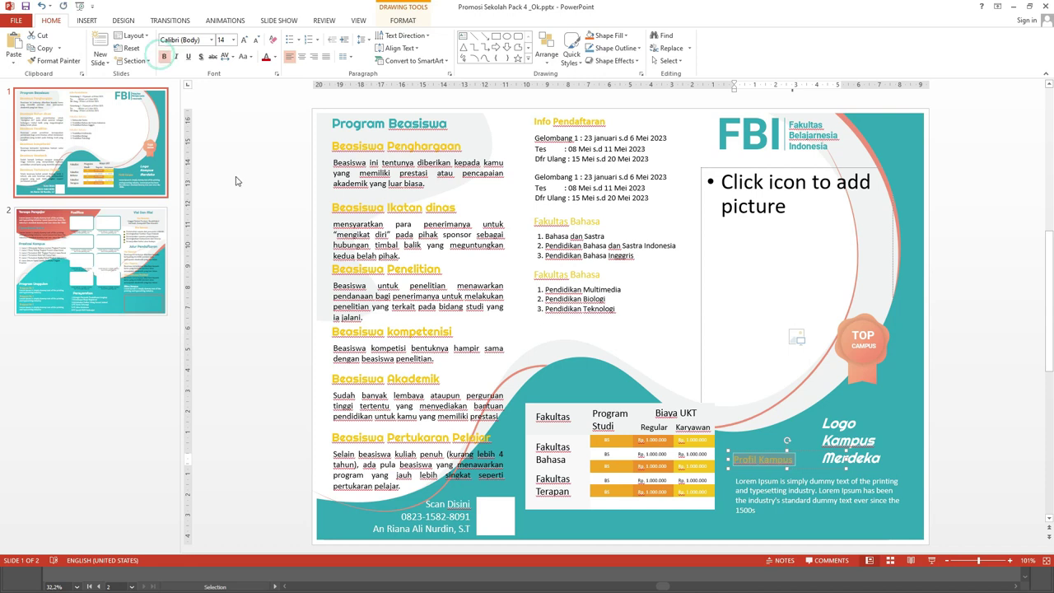
{"action": "left_click", "coordinate": [745, 149]}
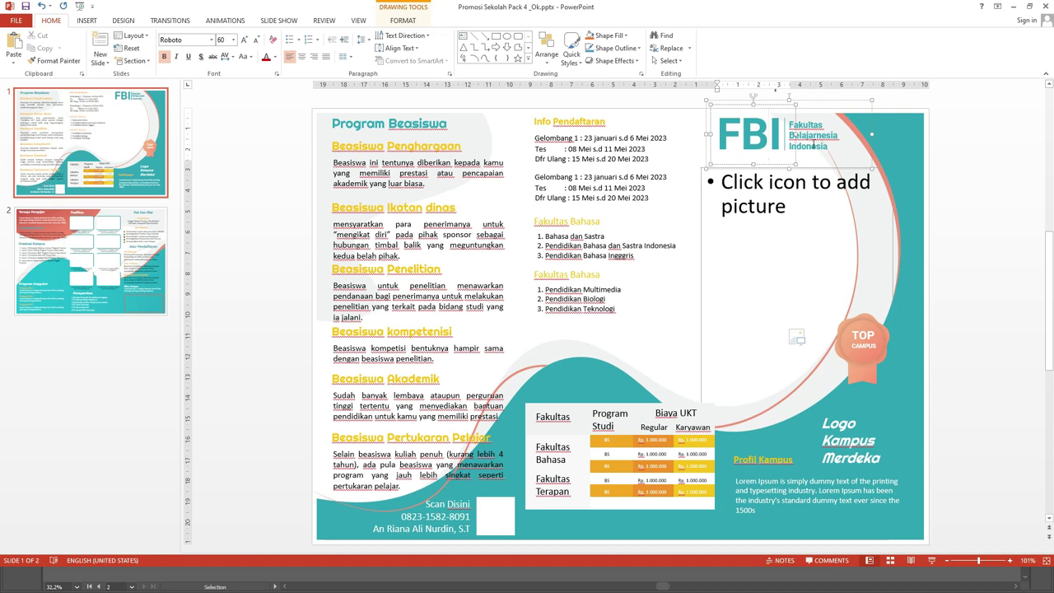
{"action": "left_click", "coordinate": [940, 172]}
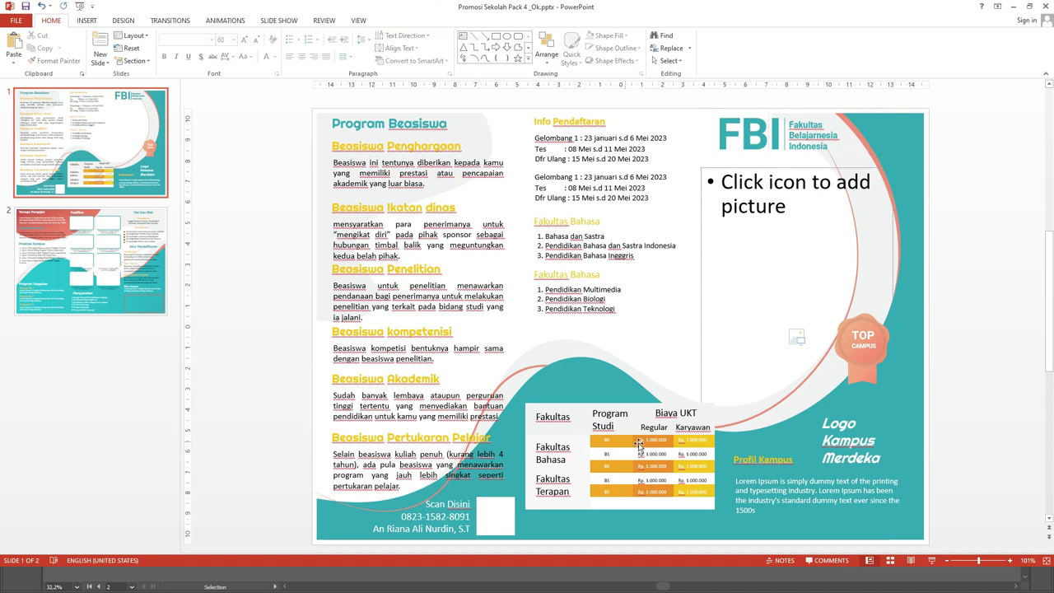
{"action": "left_click", "coordinate": [494, 506]}
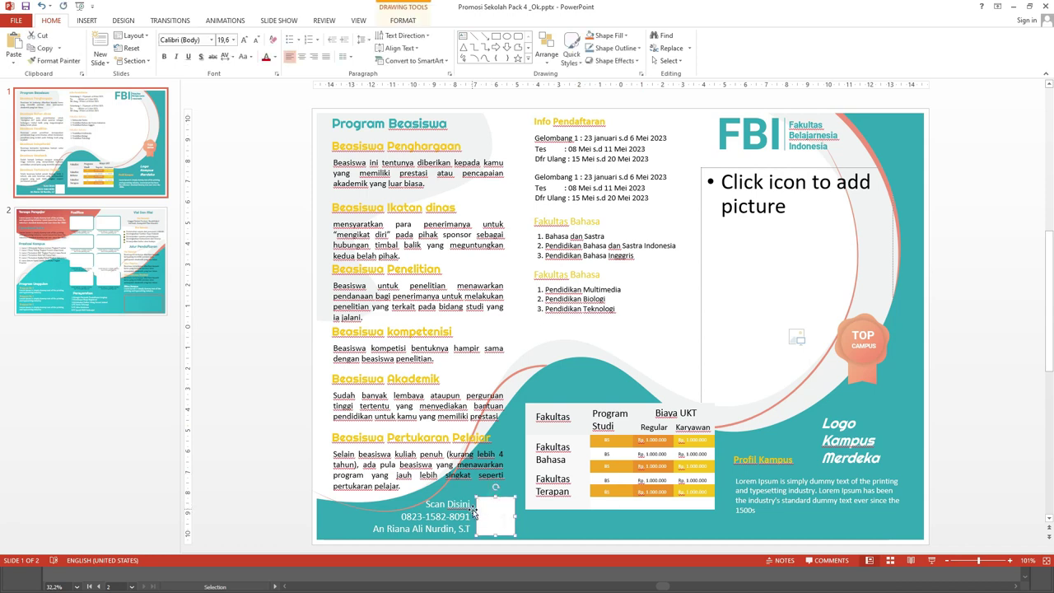
{"action": "scroll", "coordinate": [474, 512], "scroll_direction": "up", "scroll_amount": 5, "text": "ctrl"}
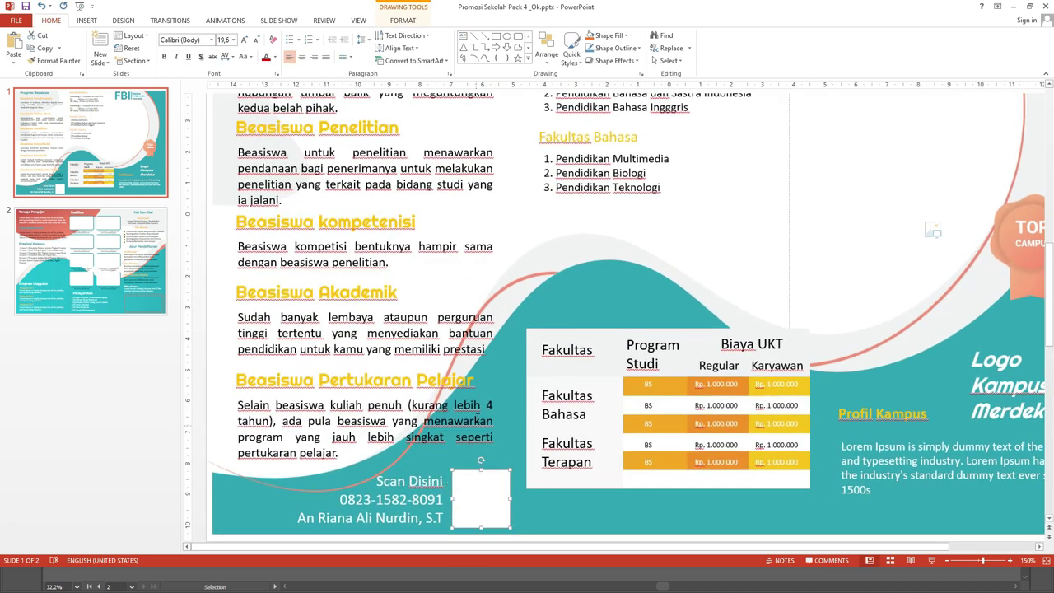
{"action": "scroll", "coordinate": [476, 419], "scroll_direction": "down", "scroll_amount": 2, "text": "ctrl"}
{"action": "left_click", "coordinate": [412, 509]}
{"action": "left_click_drag", "start_coordinate": [348, 509], "coordinate": [434, 509]}
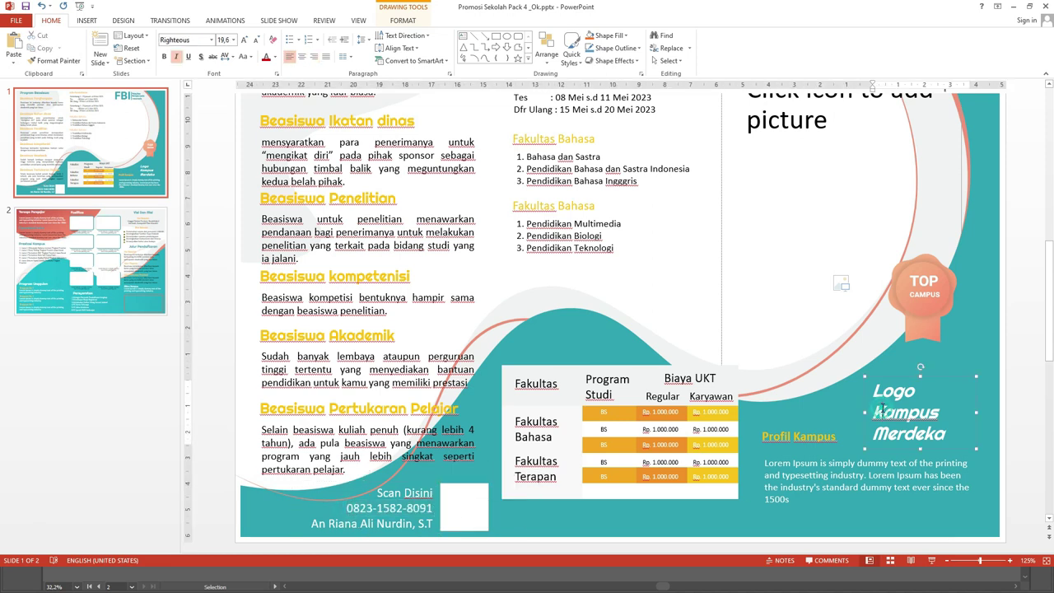
{"action": "left_click", "coordinate": [894, 375]}
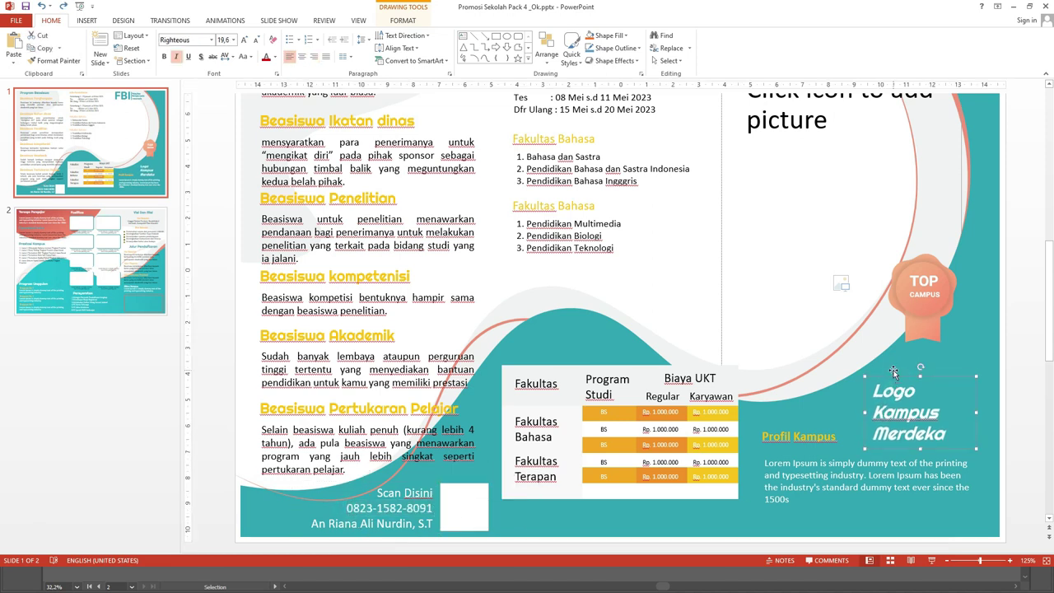
{"action": "left_click", "coordinate": [834, 465]}
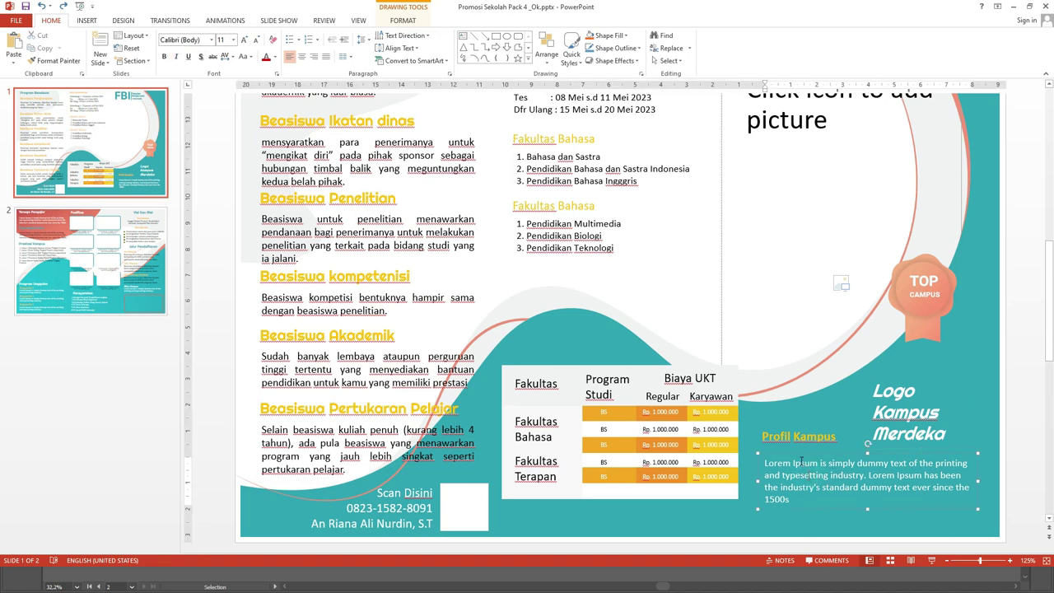
{"action": "scroll", "coordinate": [237, 306], "scroll_direction": "down", "scroll_amount": 2}
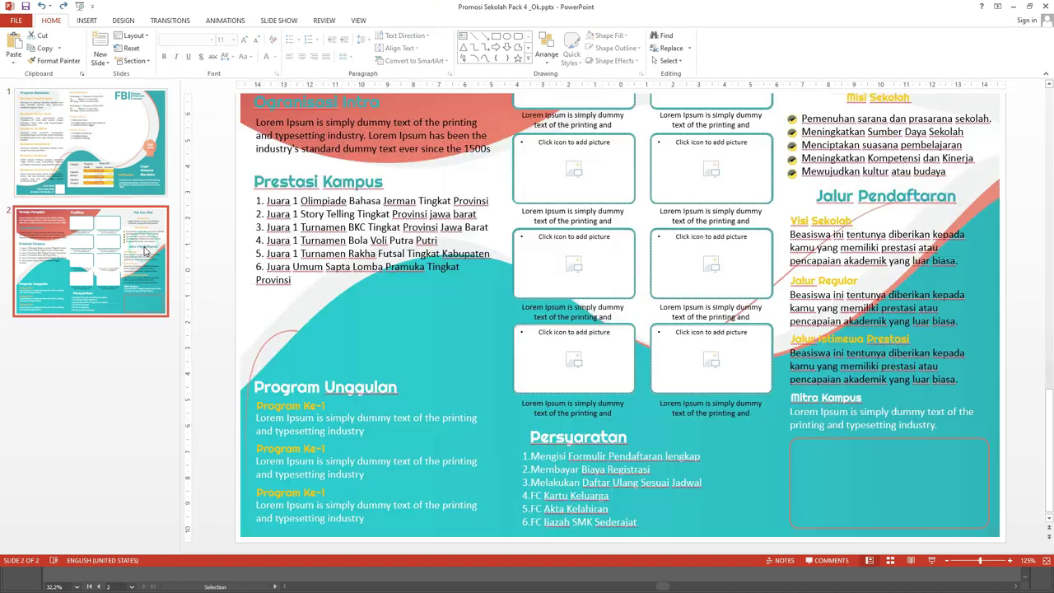
{"action": "scroll", "coordinate": [514, 303], "scroll_direction": "down", "scroll_amount": 2, "text": "ctrl"}
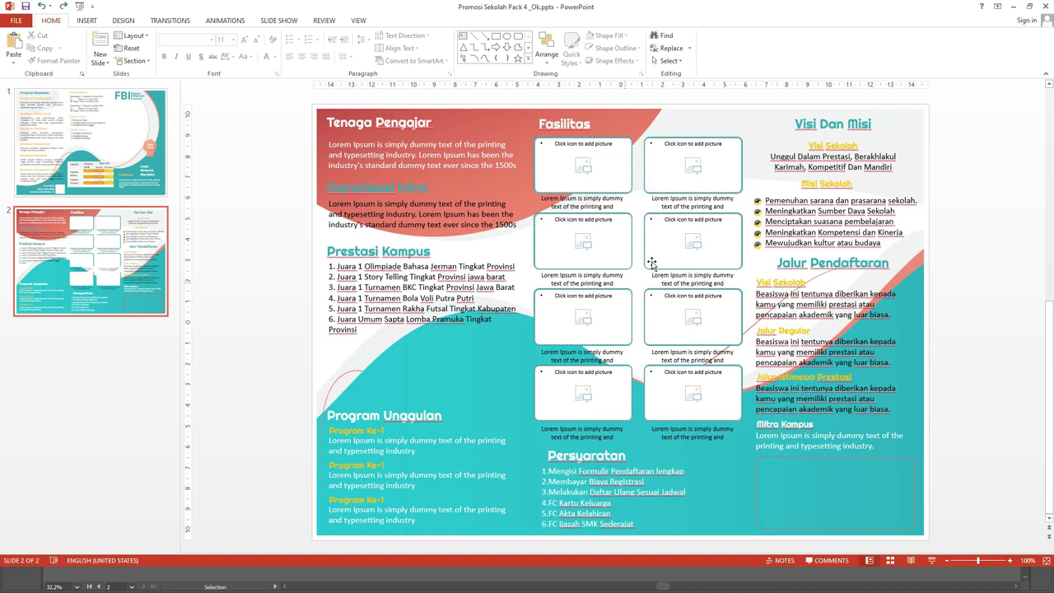
{"action": "left_click", "coordinate": [845, 262]}
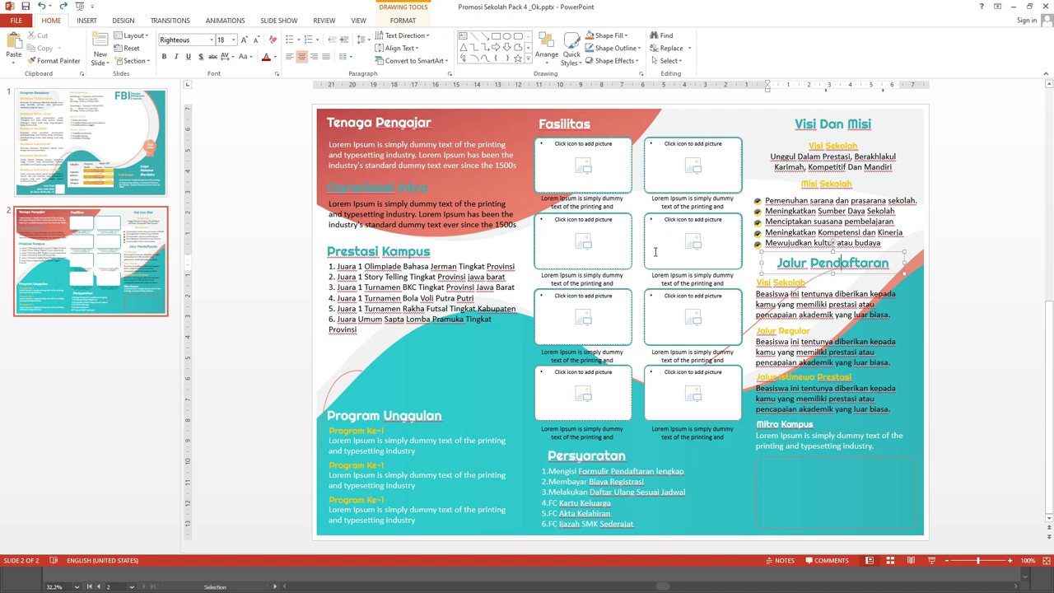
{"action": "left_click", "coordinate": [74, 140]}
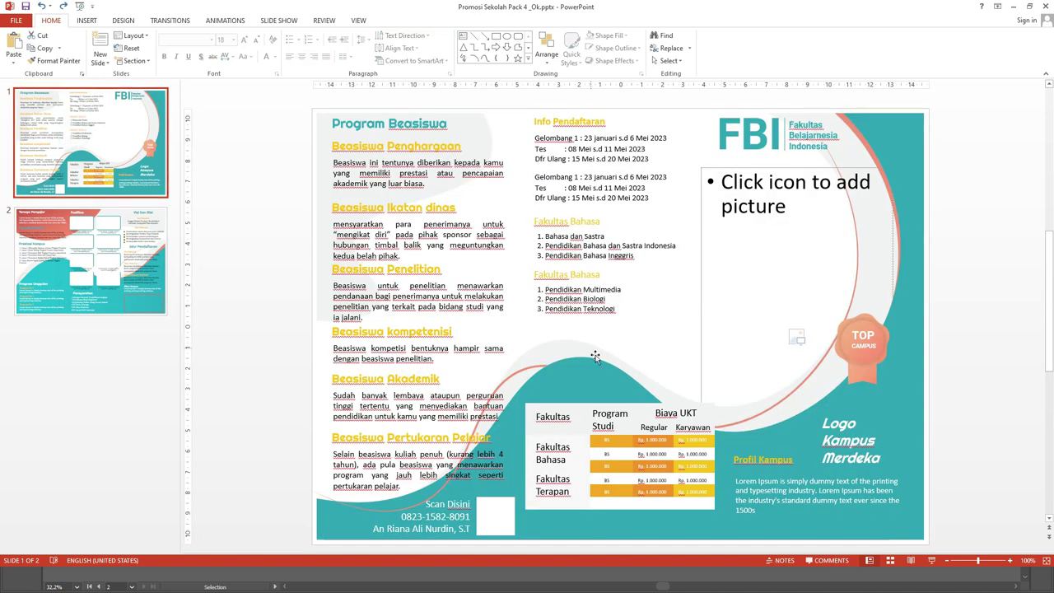
- Open the More Gradients fill settings for slide 1's full-slide background shape
{"action": "left_click", "coordinate": [907, 390]}
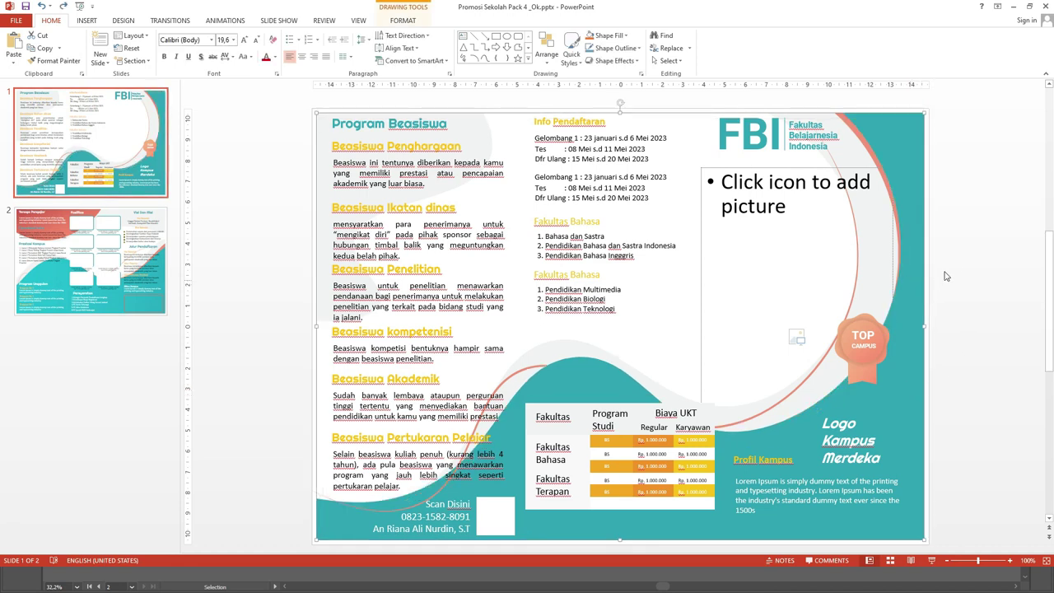
{"action": "left_click", "coordinate": [971, 240]}
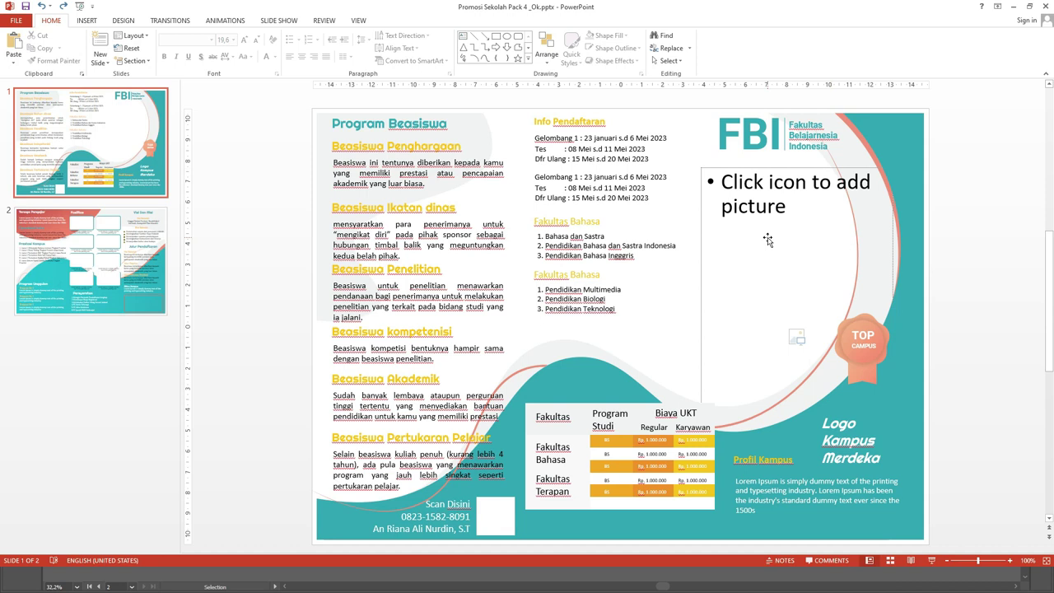
{"action": "left_click", "coordinate": [914, 165]}
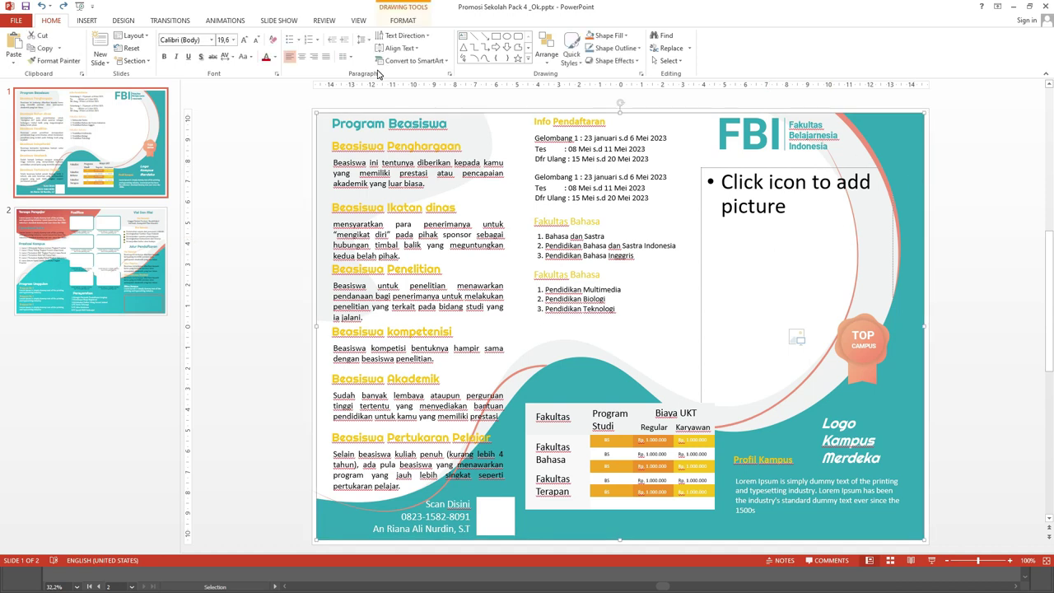
{"action": "left_click", "coordinate": [404, 21]}
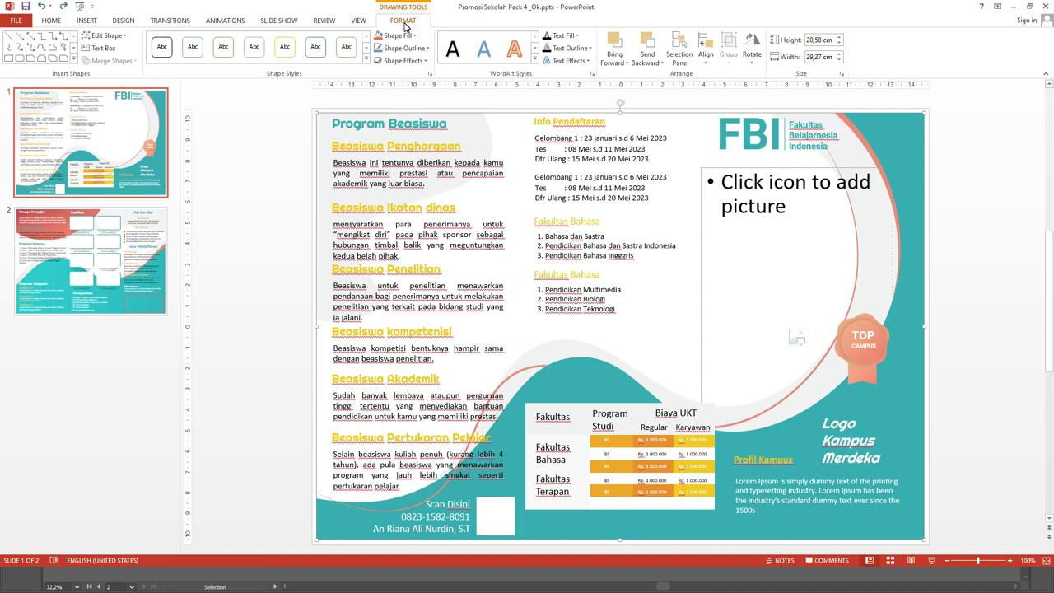
{"action": "left_click", "coordinate": [405, 36]}
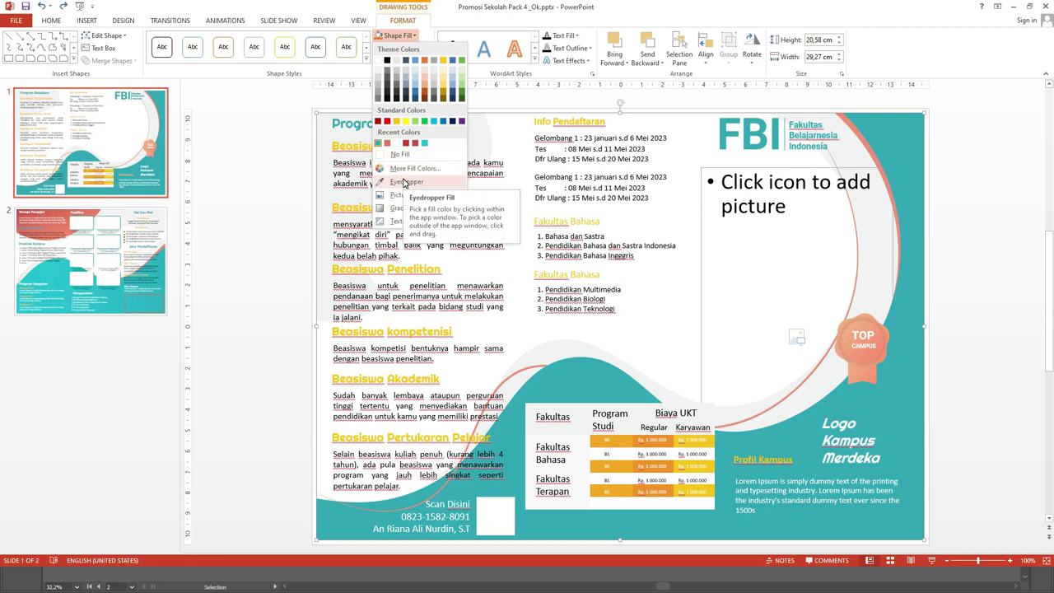
{"action": "mouse_move", "coordinate": [397, 209]}
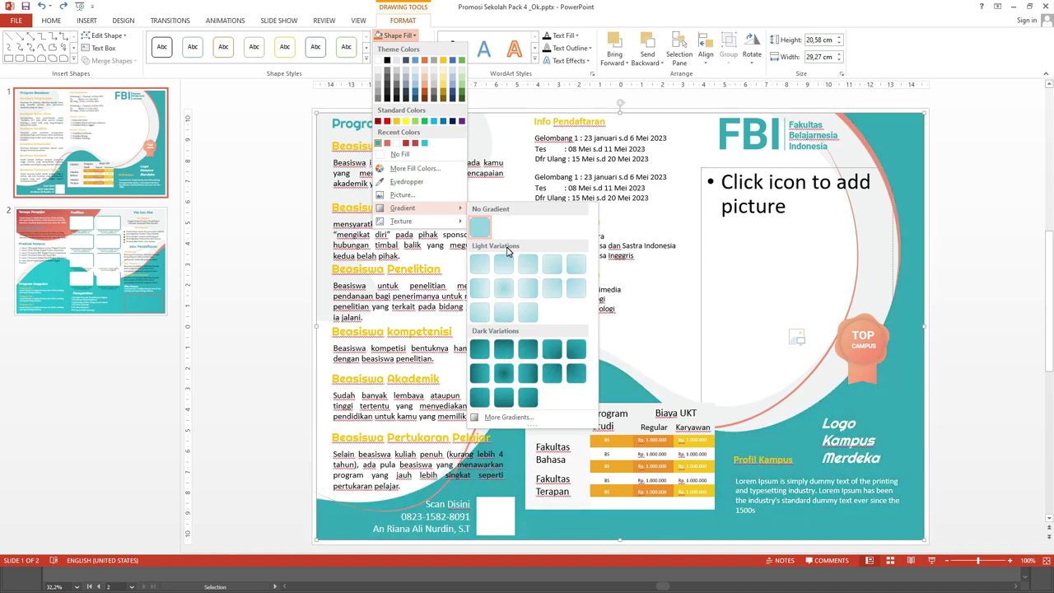
{"action": "left_click", "coordinate": [502, 418]}
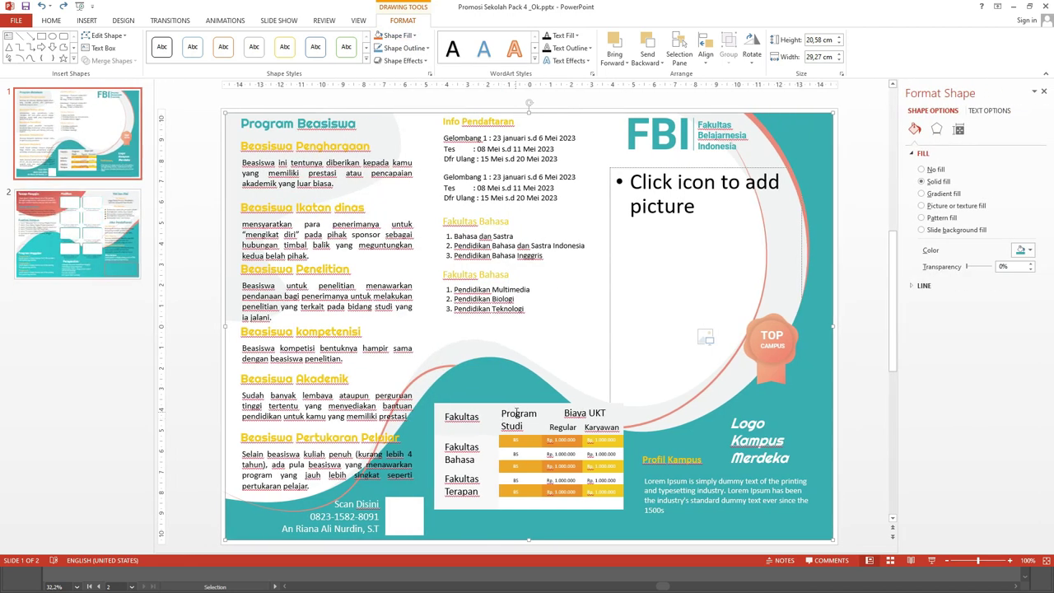
- Switch the background shape to a gradient fill and remove the extra gradient stops
{"action": "left_click", "coordinate": [922, 193]}
{"action": "left_click", "coordinate": [977, 329]}
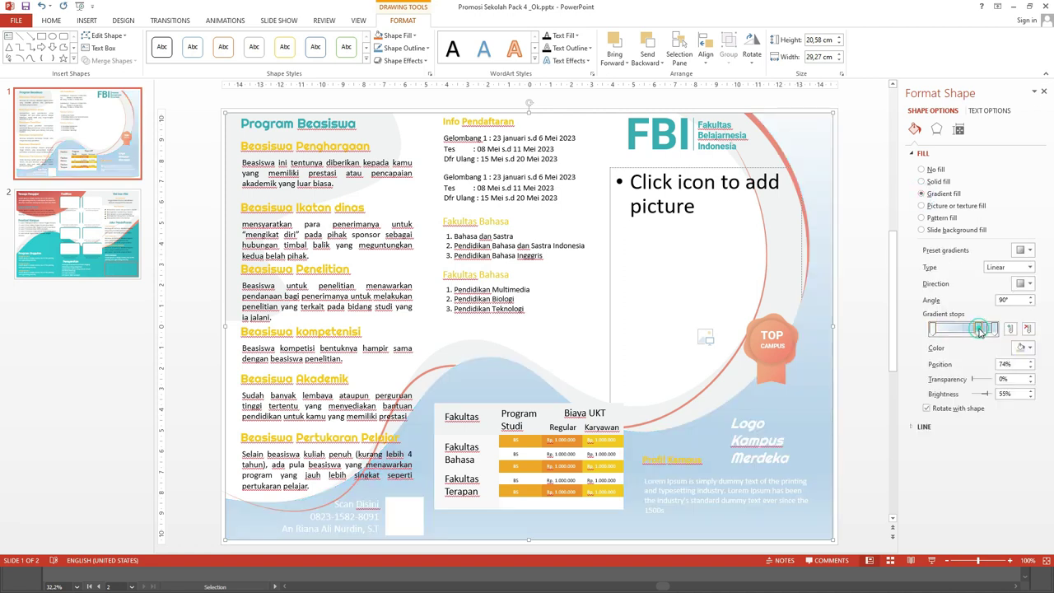
{"action": "left_click", "coordinate": [1027, 329]}
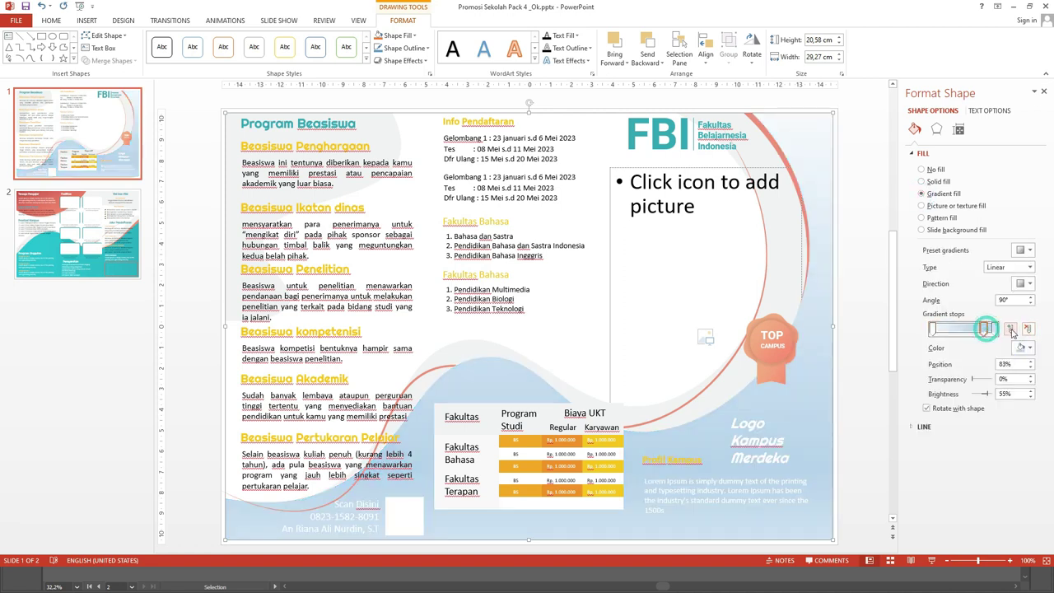
{"action": "left_click", "coordinate": [1027, 328]}
{"action": "left_click", "coordinate": [995, 329]}
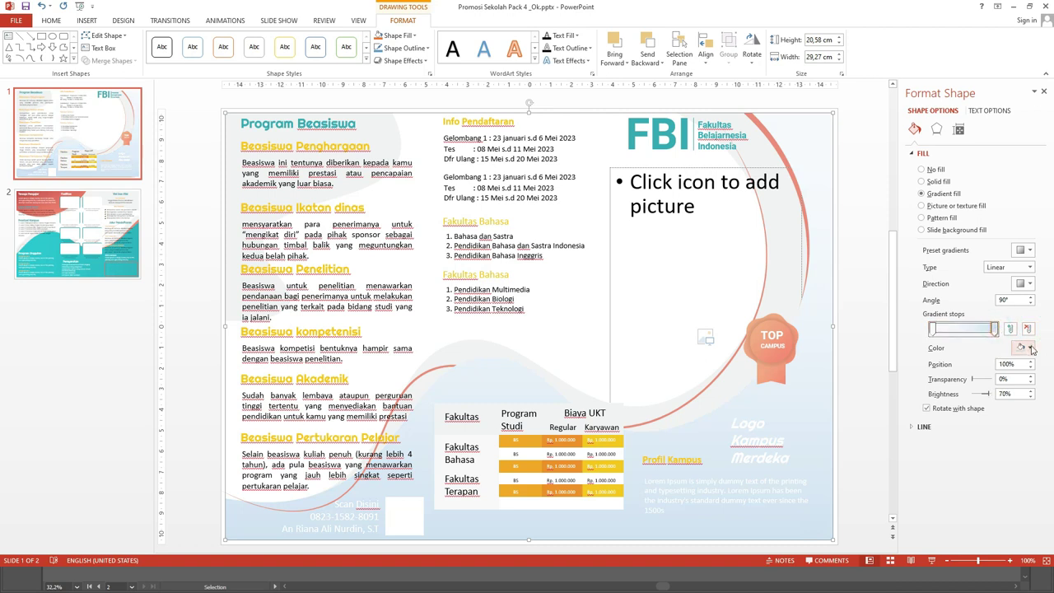
- Colour both remaining gradient stops teal
{"action": "left_click", "coordinate": [1024, 348]}
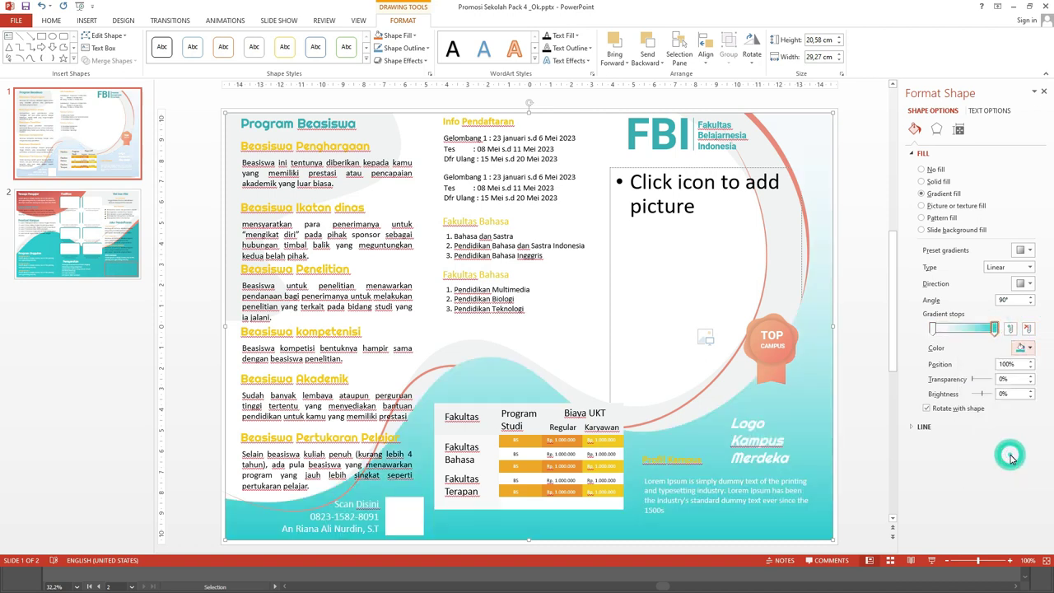
{"action": "left_click", "coordinate": [1010, 457]}
{"action": "left_click", "coordinate": [933, 329]}
{"action": "left_click", "coordinate": [1026, 347]}
{"action": "left_click", "coordinate": [972, 457]}
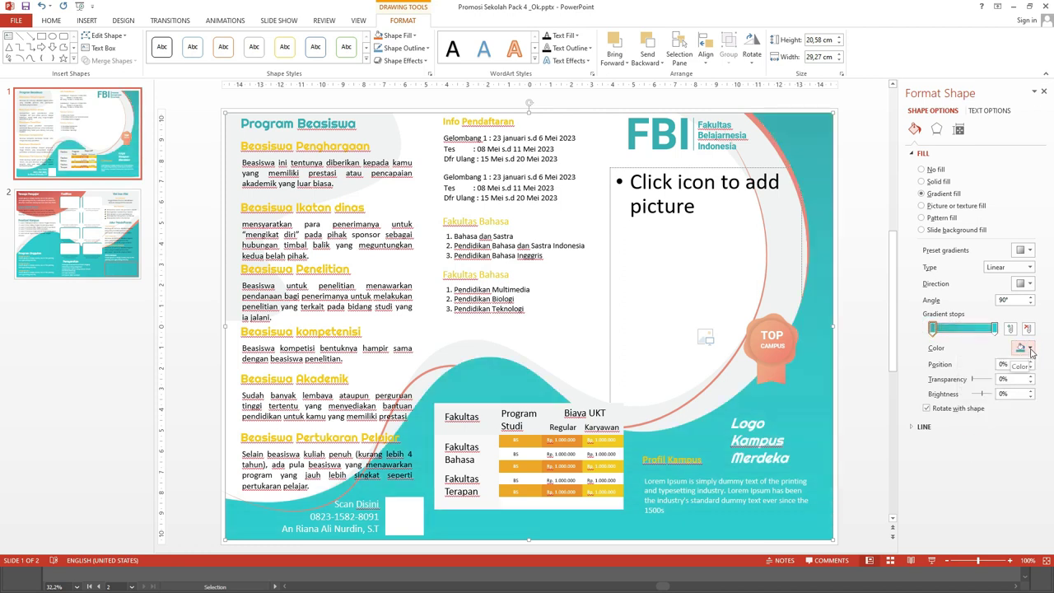
- Recolour both gradient stops a custom pure red, then undo the red colouring
{"action": "left_click", "coordinate": [1029, 355]}
{"action": "left_click", "coordinate": [1009, 466]}
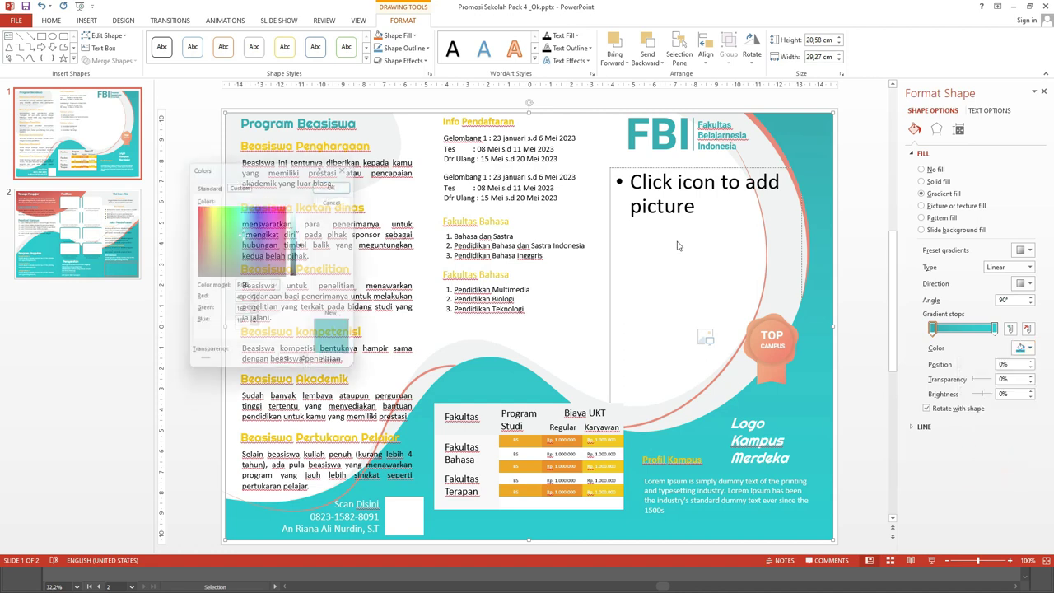
{"action": "left_click_drag", "start_coordinate": [245, 235], "coordinate": [289, 205]}
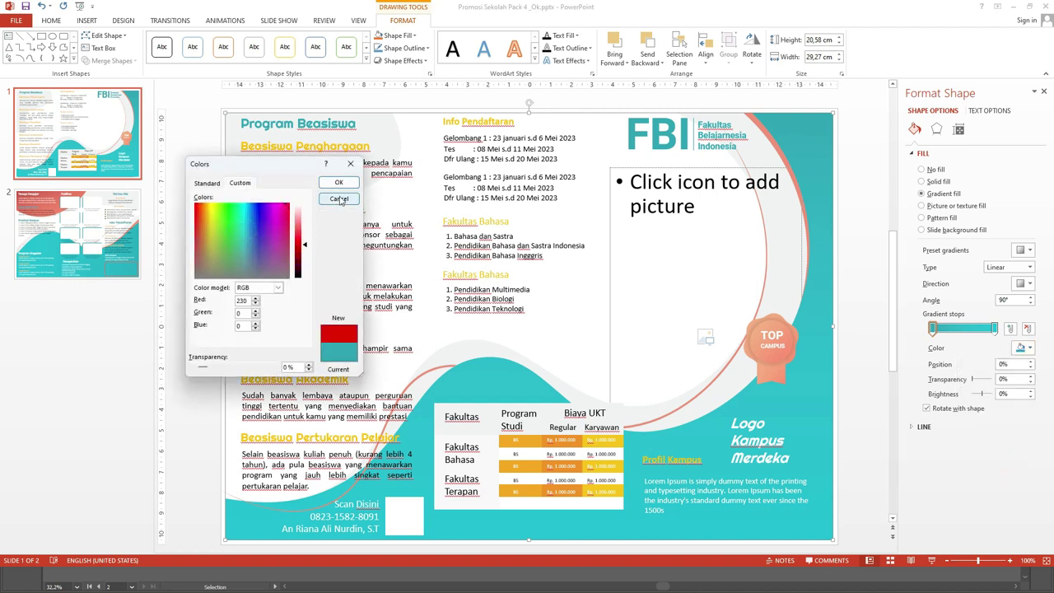
{"action": "left_click", "coordinate": [338, 182]}
{"action": "left_click", "coordinate": [995, 328]}
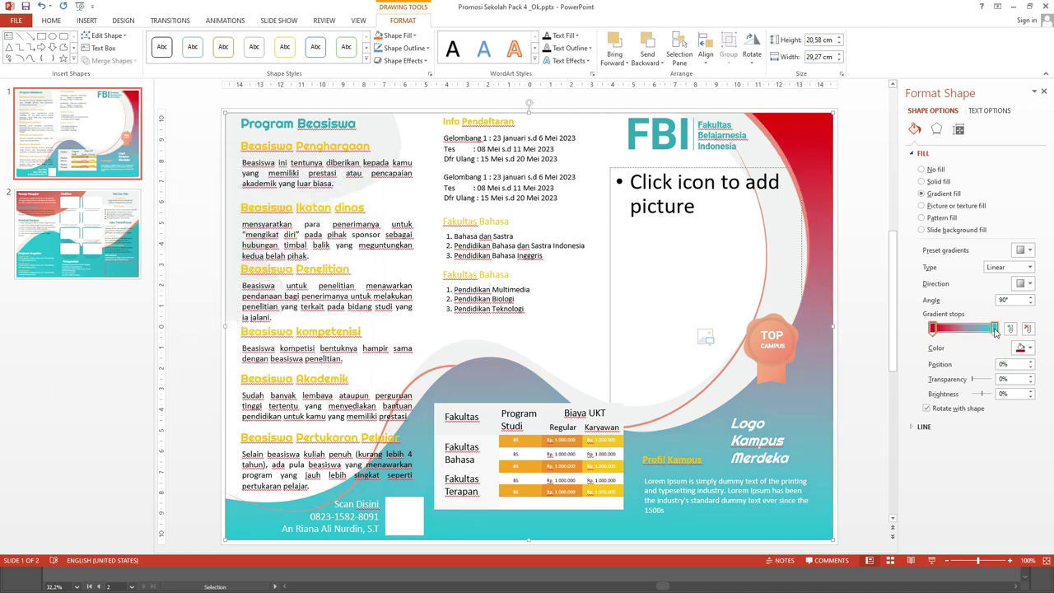
{"action": "left_click", "coordinate": [1028, 348]}
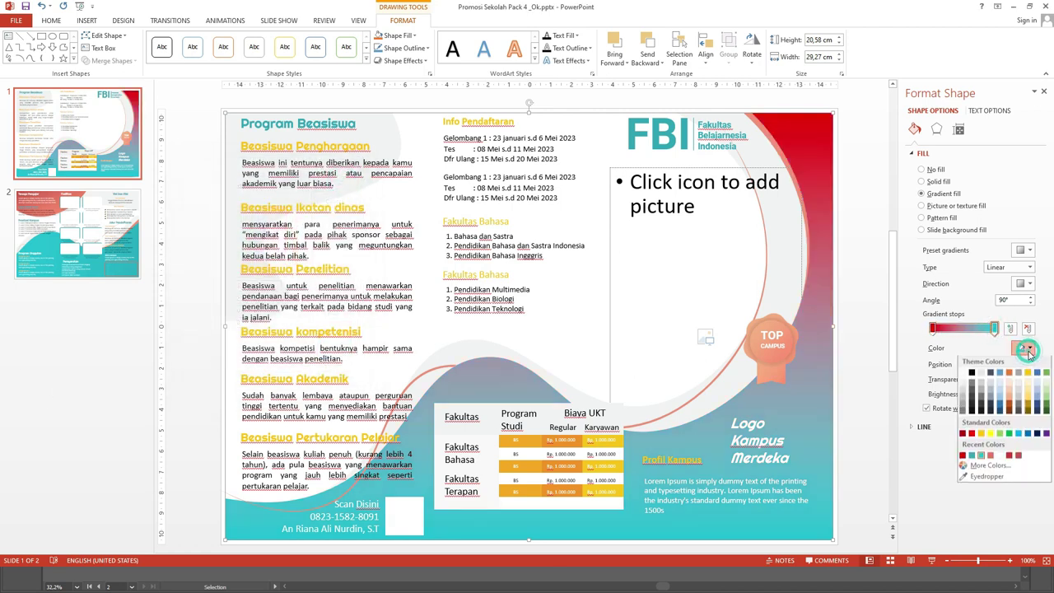
{"action": "left_click", "coordinate": [1010, 456]}
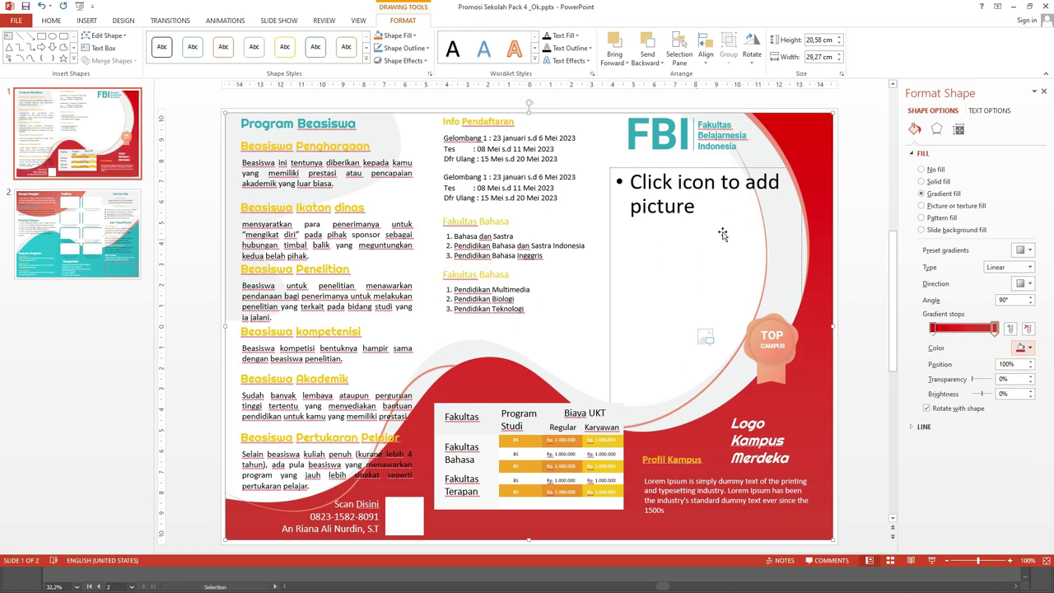
{"action": "left_click", "coordinate": [844, 213]}
{"action": "key", "text": "ctrl+z"}
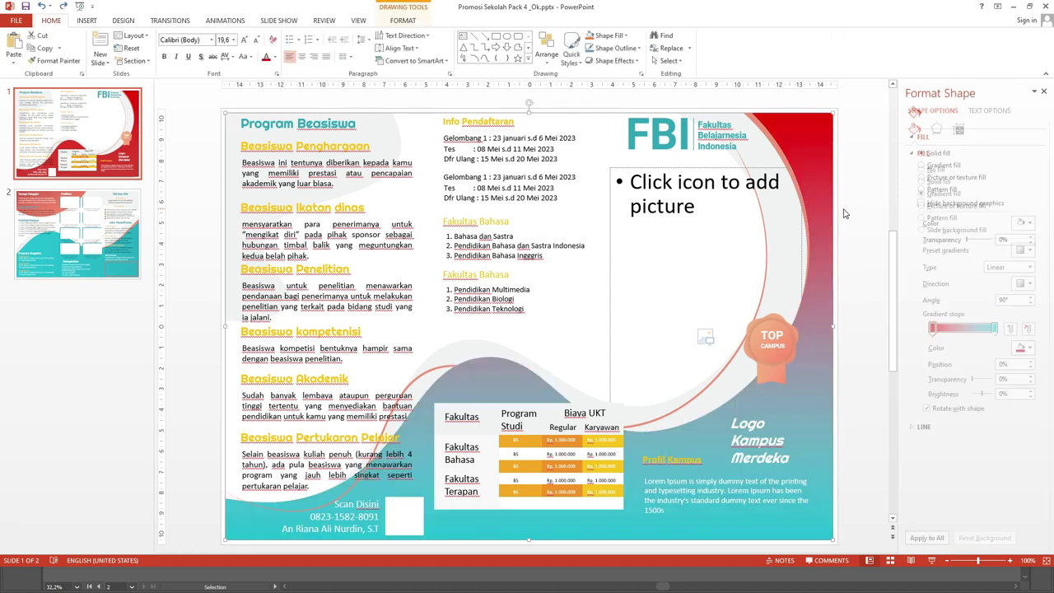
{"action": "key", "text": "ctrl+z"}
- Undo the last gradient change and revert accidental edits to the TOP CAMPUS badge
{"action": "key", "text": "ctrl+z"}
{"action": "key", "text": "ctrl+z"}
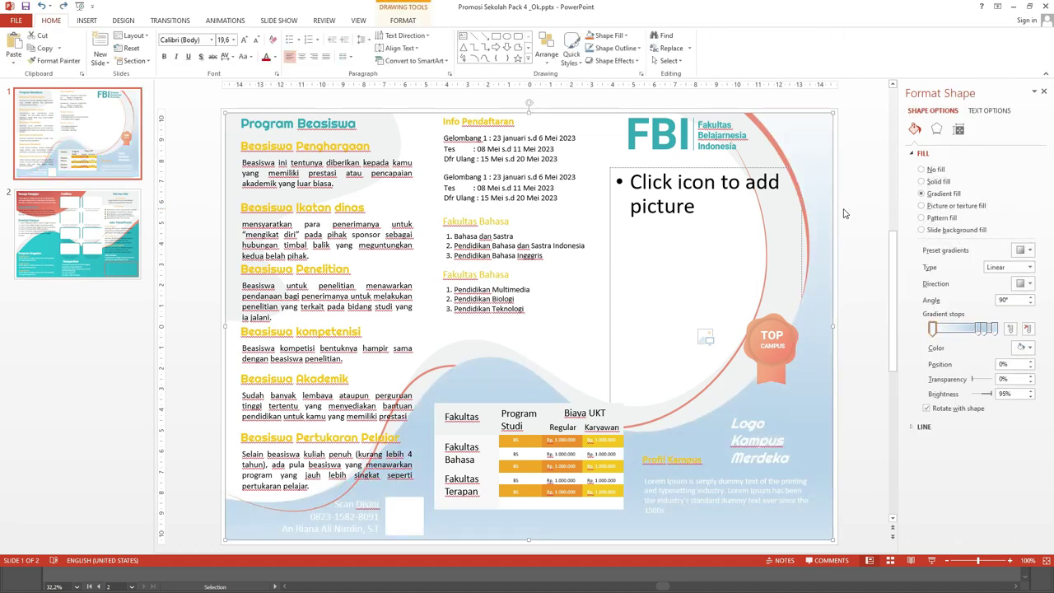
{"action": "key", "text": "ctrl+z"}
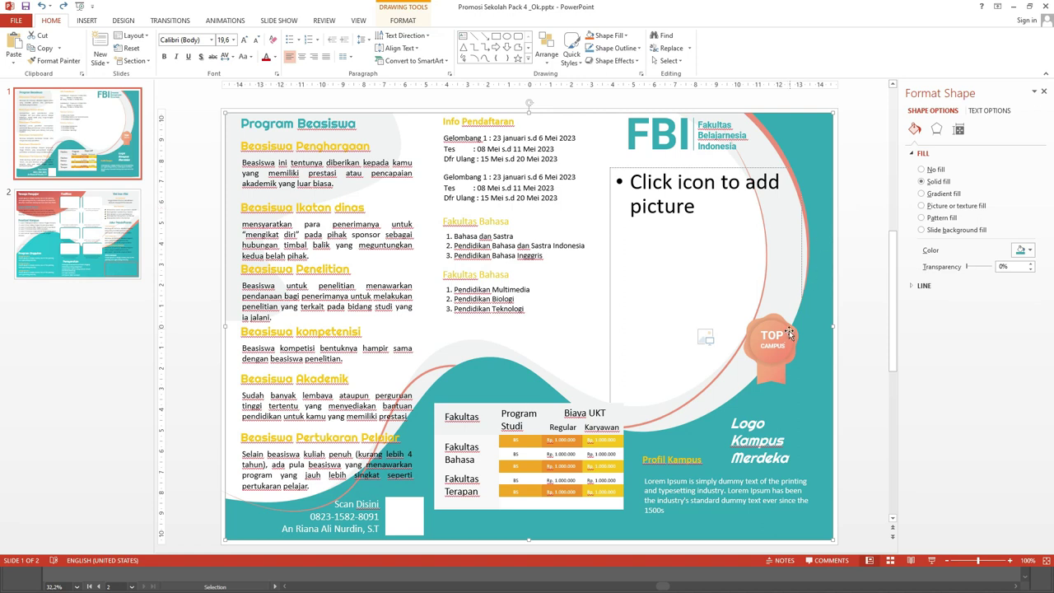
{"action": "left_click", "coordinate": [787, 333]}
{"action": "left_click", "coordinate": [783, 361]}
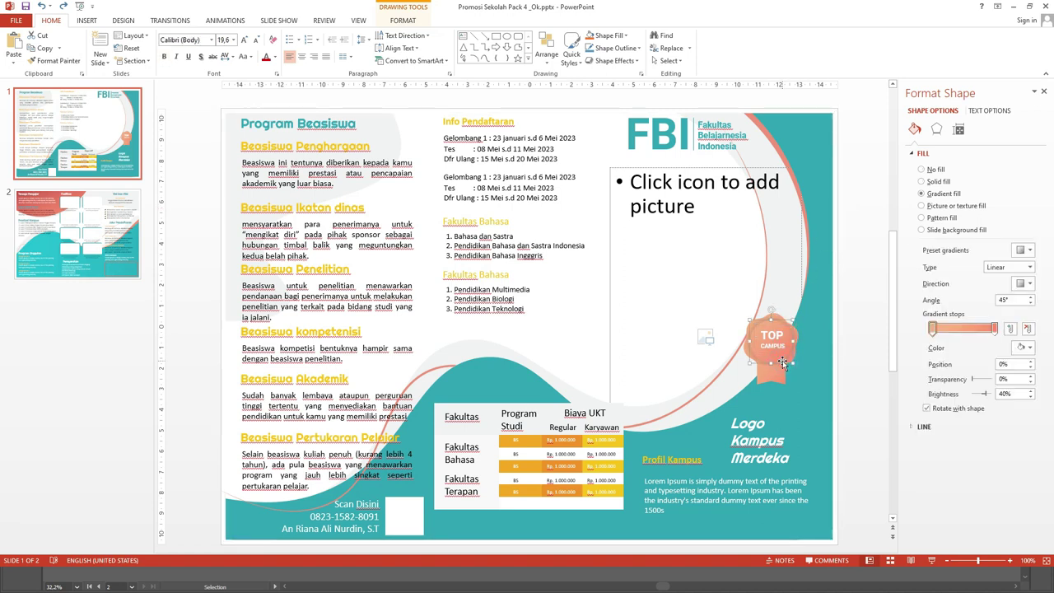
{"action": "scroll", "coordinate": [783, 360], "scroll_direction": "up", "scroll_amount": 5}
{"action": "left_click", "coordinate": [789, 297]}
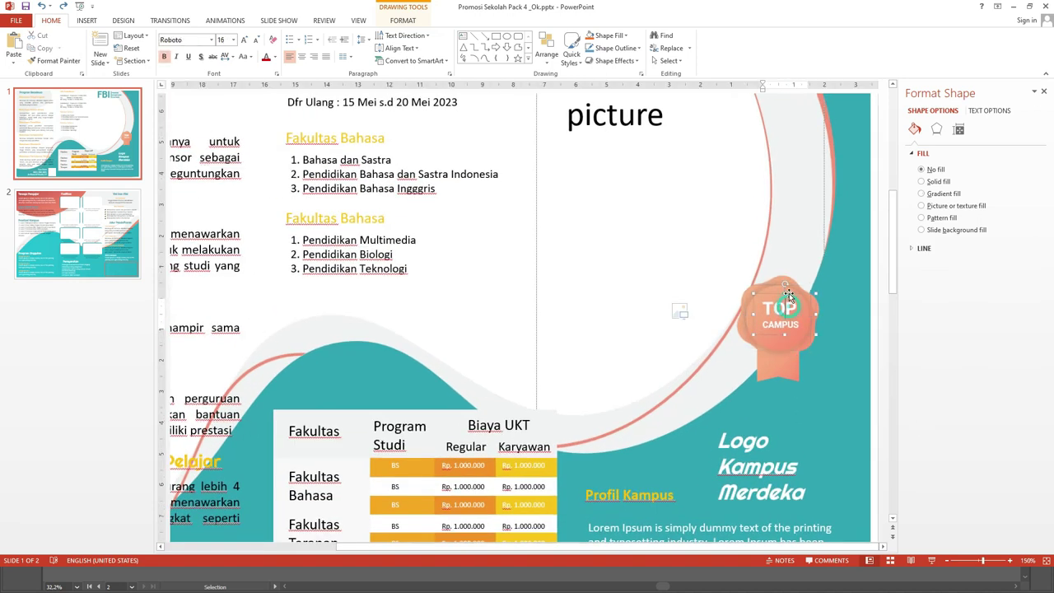
{"action": "key", "text": "Delete"}
{"action": "left_click_drag", "start_coordinate": [797, 313], "coordinate": [763, 310]}
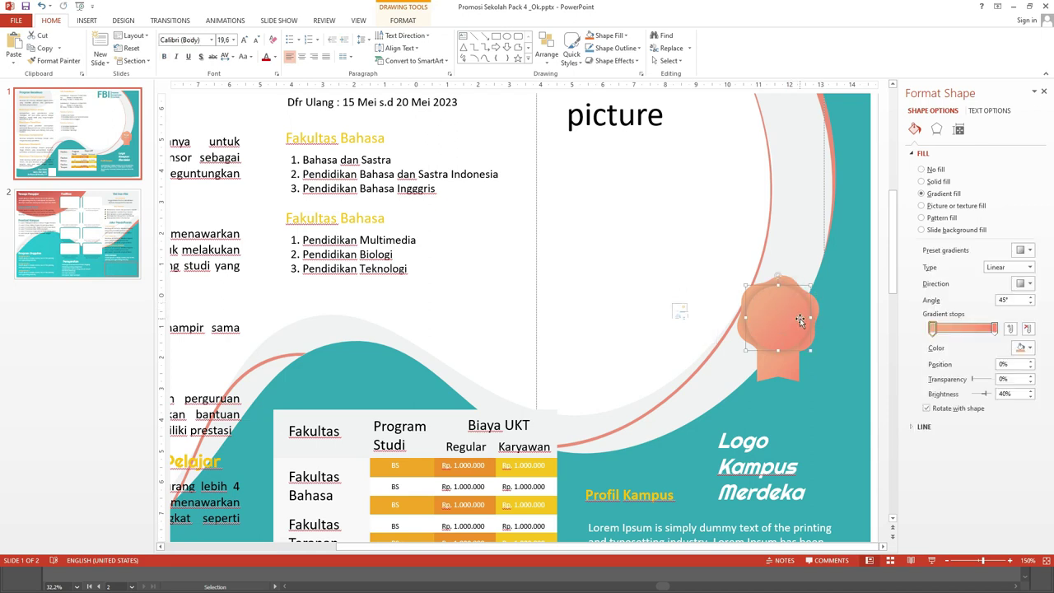
{"action": "key", "text": "ctrl+z"}
{"action": "key", "text": "ctrl+z"}
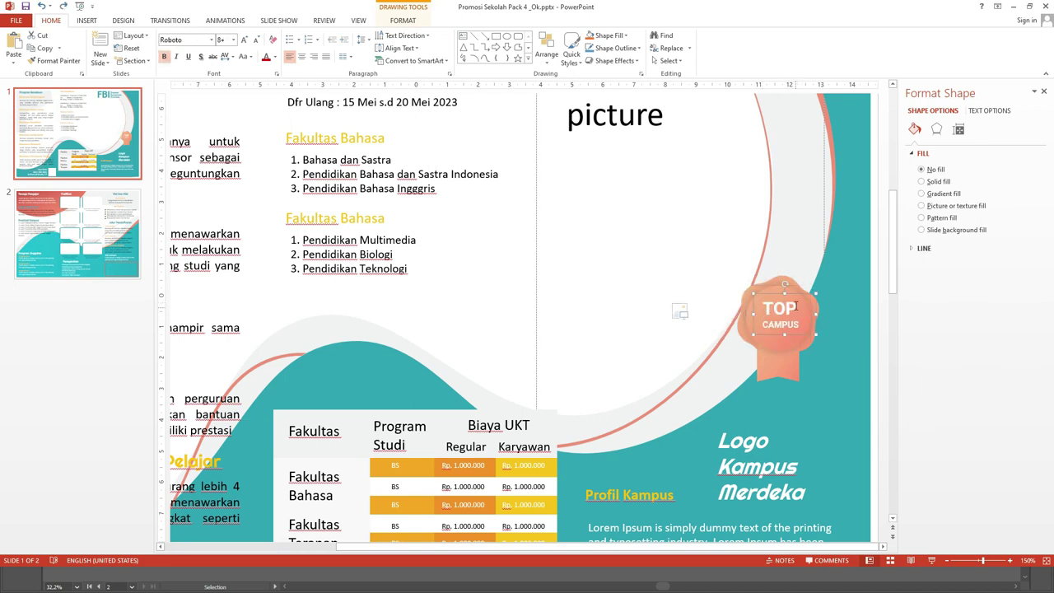
{"action": "left_click_drag", "start_coordinate": [791, 294], "coordinate": [784, 318]}
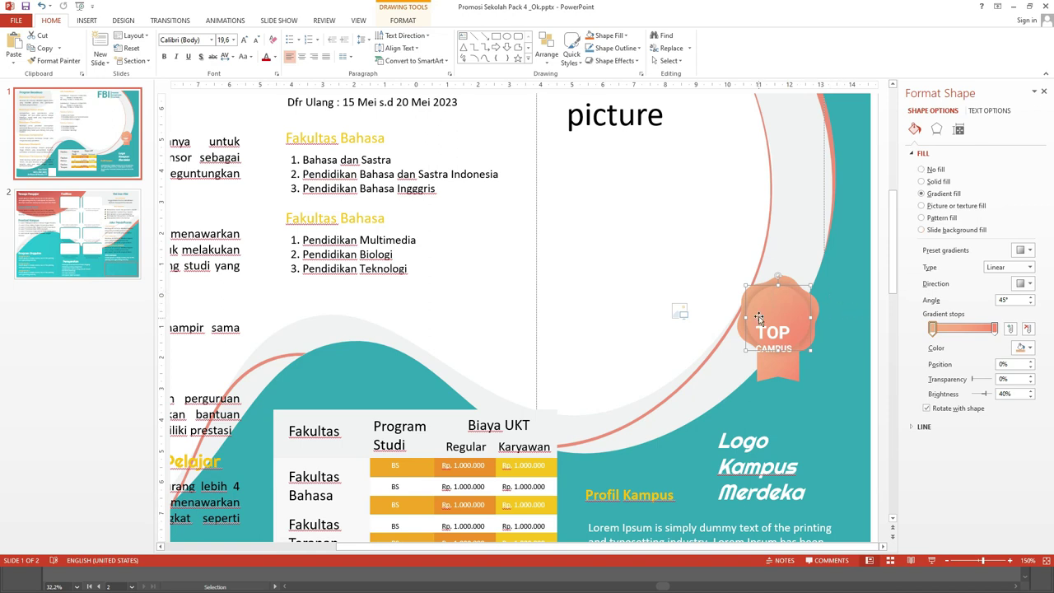
- Raise the TOP CAMPUS label onto the centre of the orange badge
{"action": "left_click", "coordinate": [786, 330]}
{"action": "left_click_drag", "start_coordinate": [789, 322], "coordinate": [793, 299]}
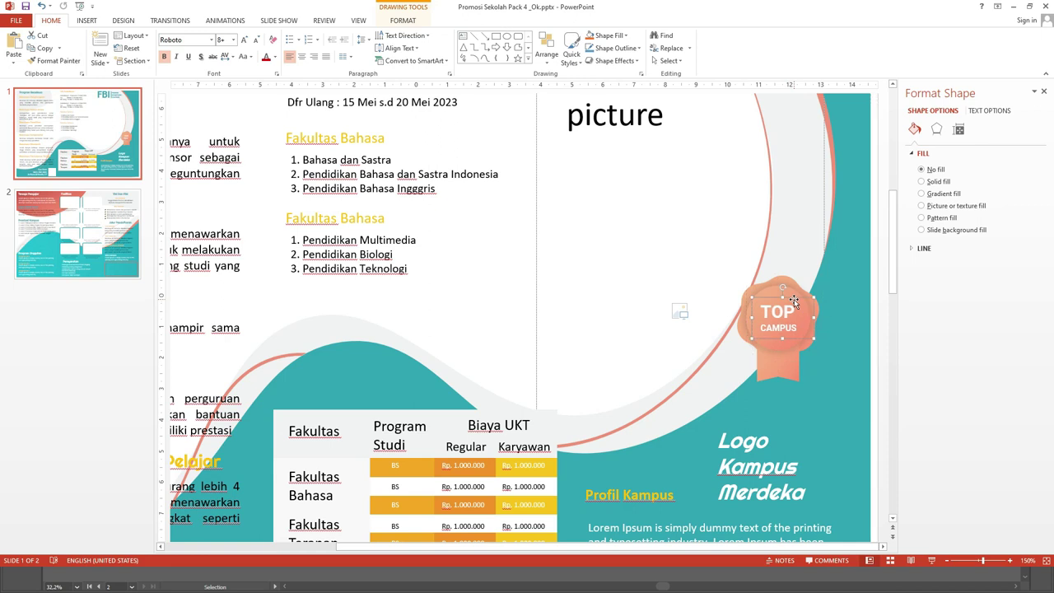
{"action": "scroll", "coordinate": [784, 289], "scroll_direction": "down", "scroll_amount": 7, "text": "ctrl"}
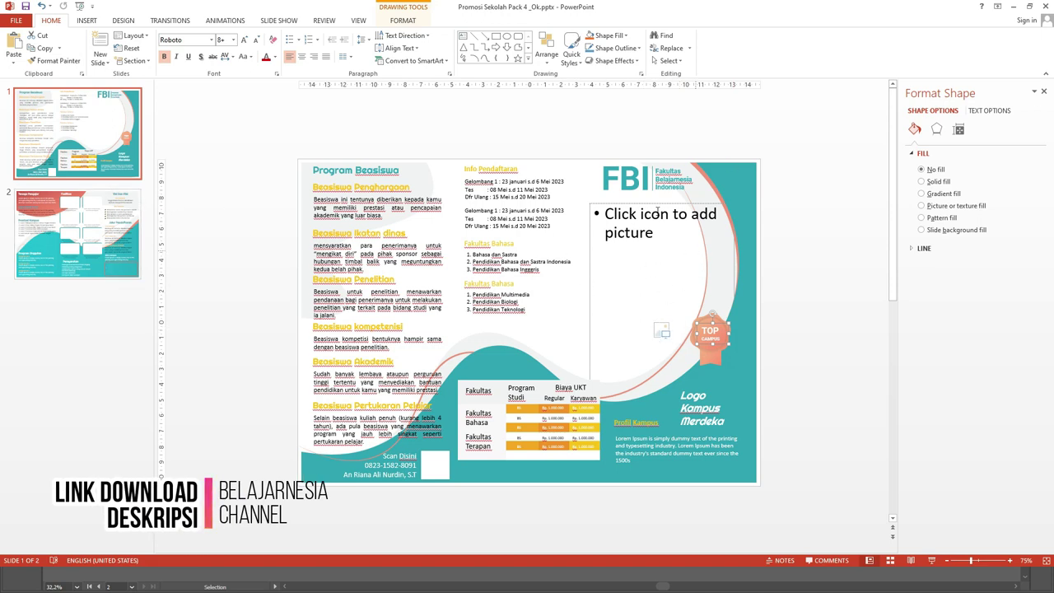
- Return to slide 1 and start inserting a picture into its empty placeholder
{"action": "left_click", "coordinate": [106, 236]}
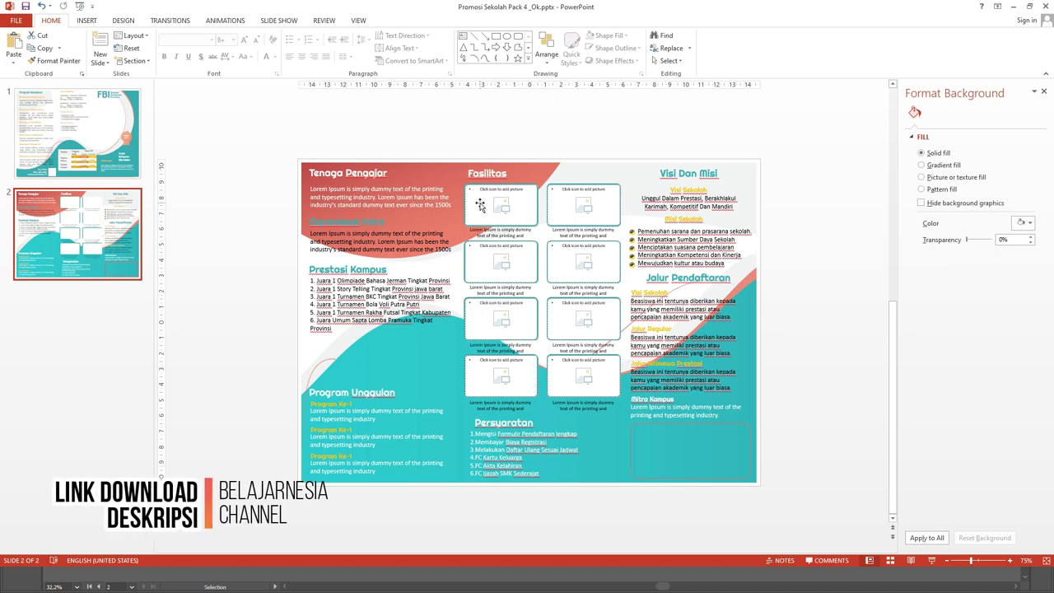
{"action": "key", "text": "Up"}
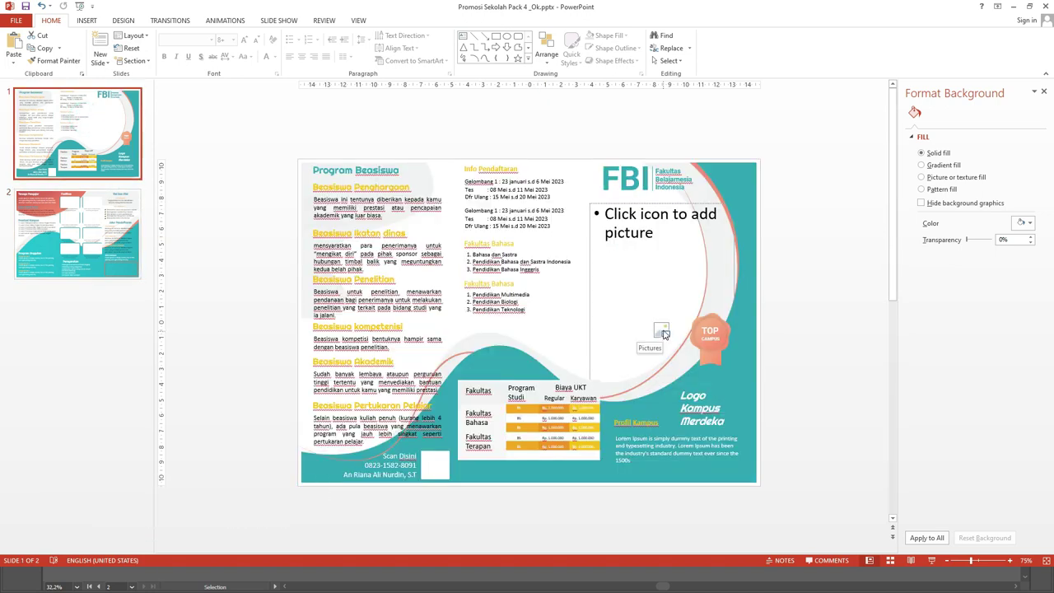
{"action": "key", "text": "alt"}
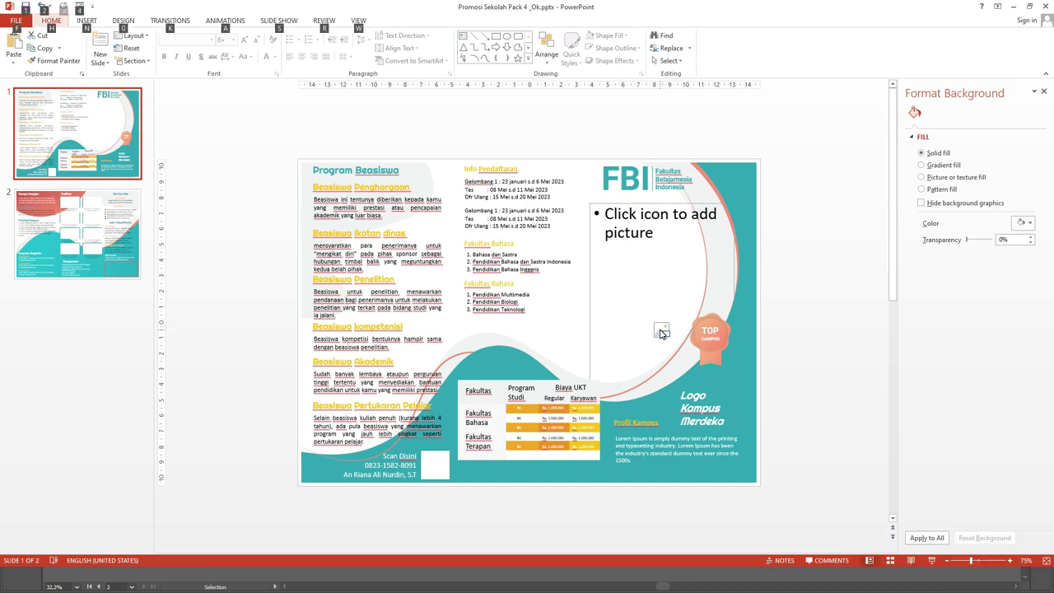
{"action": "left_click", "coordinate": [663, 331]}
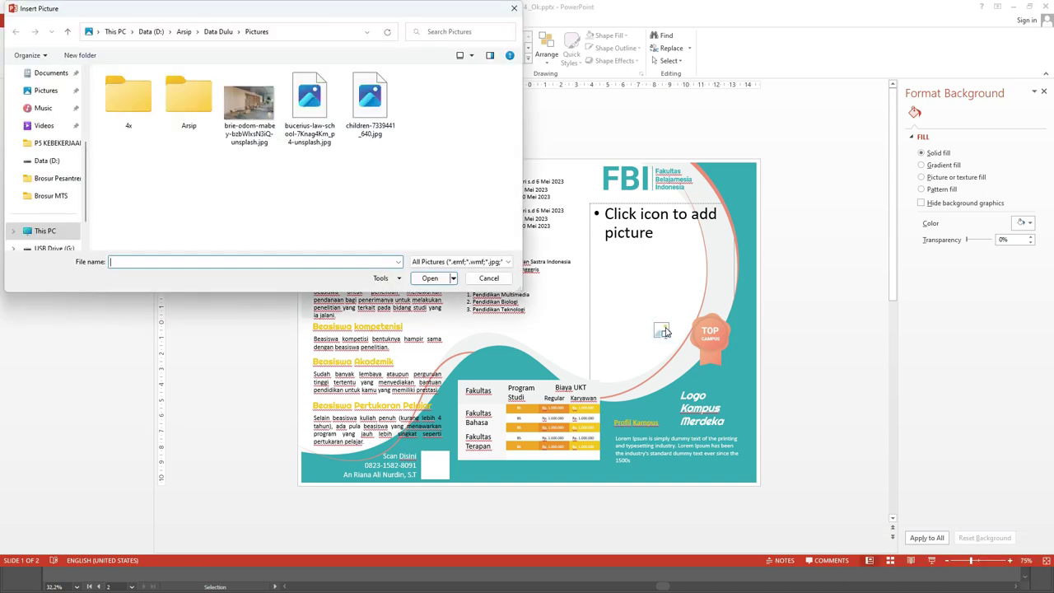
- Insert girl-7078326 1 - siluet.png from G:\Canva\Promosi Sekolah Pack 4 into the placeholder
{"action": "left_click", "coordinate": [304, 33]}
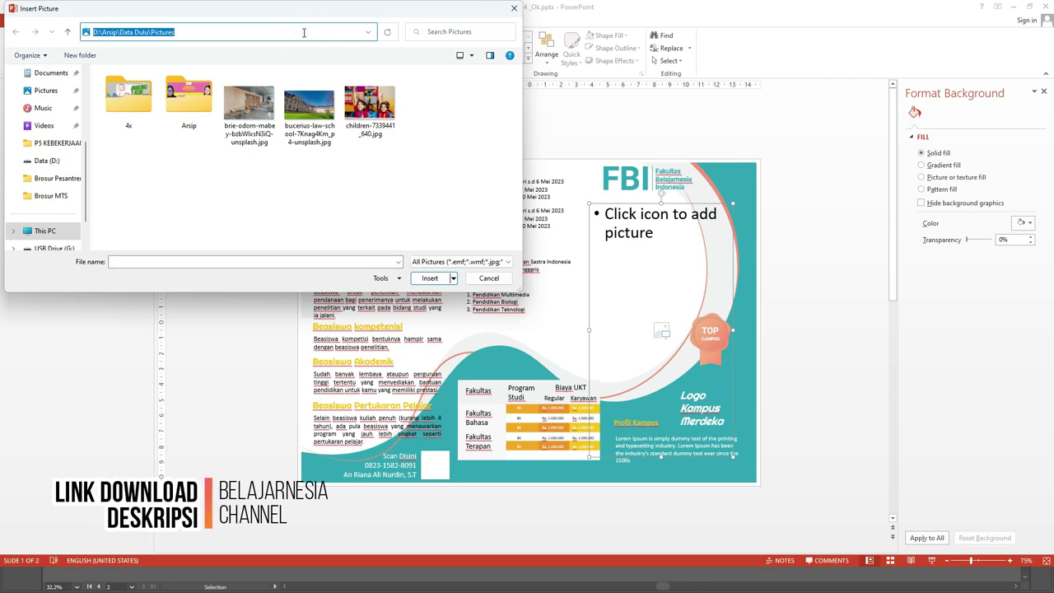
{"action": "type", "text": "G:\\Canva\\Promosi Sekolah Pack 4"}
{"action": "key", "text": "Return"}
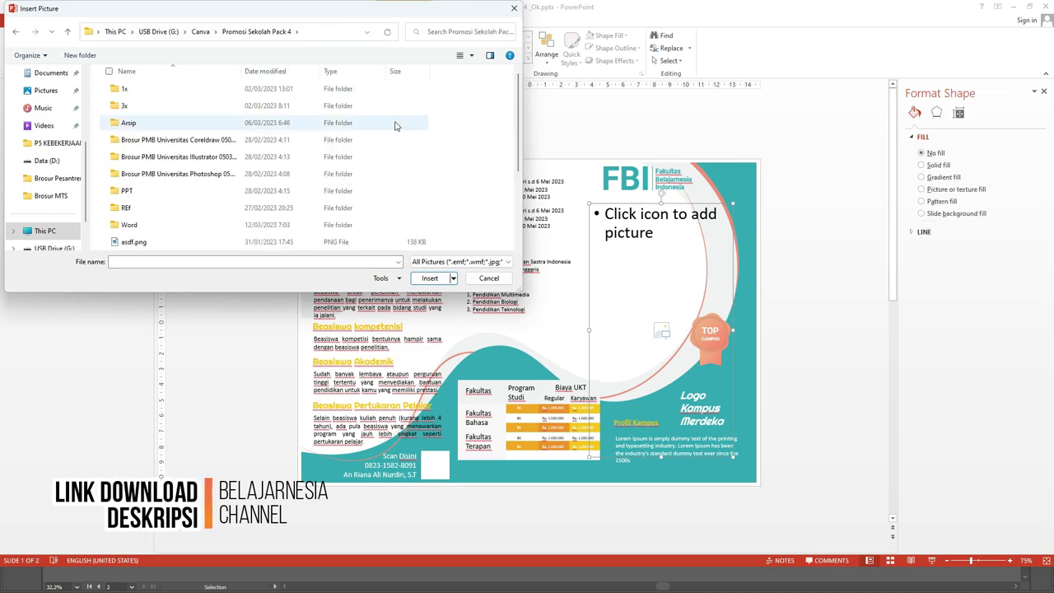
{"action": "scroll", "coordinate": [517, 99], "scroll_direction": "down", "scroll_amount": 3}
{"action": "left_click", "coordinate": [473, 55]}
{"action": "left_click", "coordinate": [524, 31]}
{"action": "scroll", "coordinate": [519, 135], "scroll_direction": "down", "scroll_amount": 2}
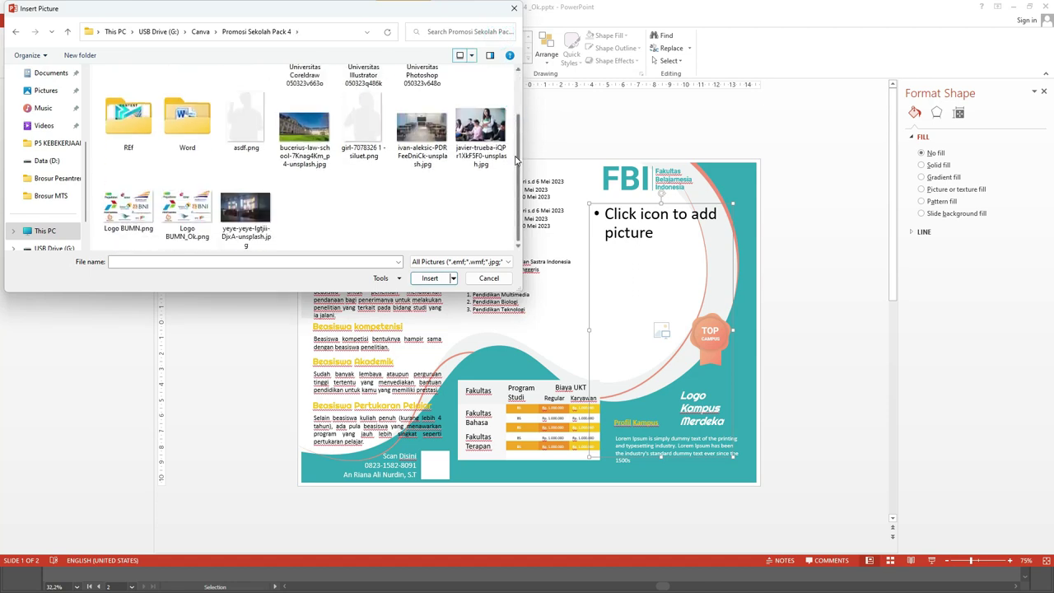
{"action": "left_click", "coordinate": [370, 130]}
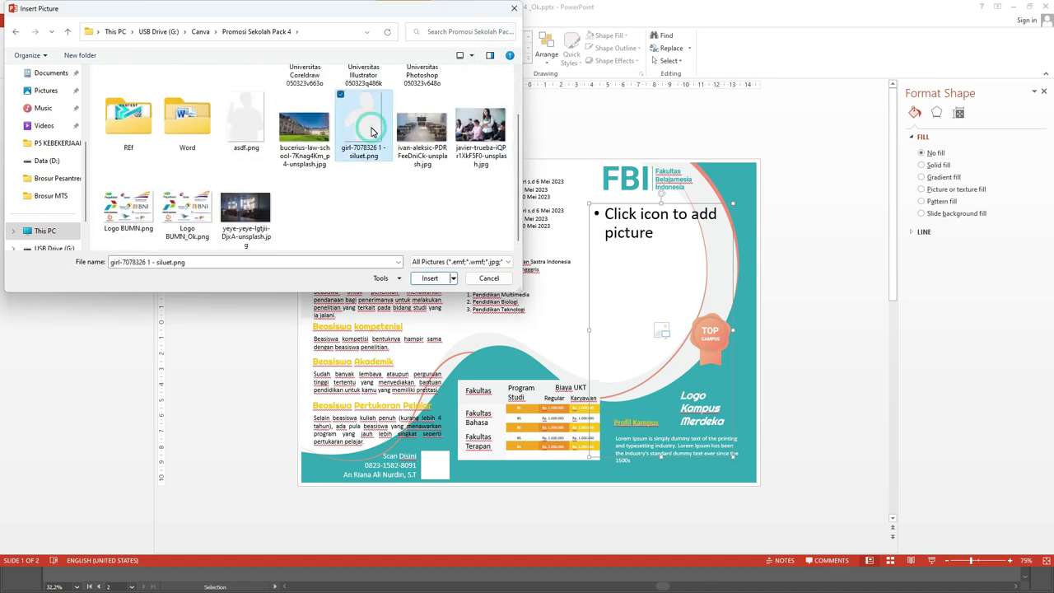
{"action": "left_click", "coordinate": [437, 278]}
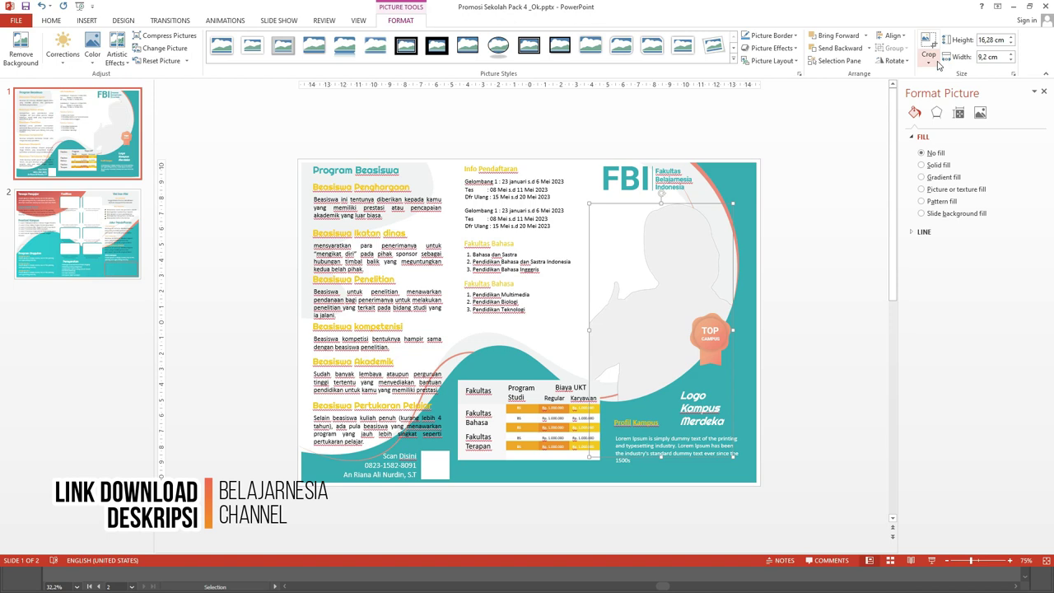
- Crop the silhouette, shrinking it and shifting it up-left so the whole figure fits
{"action": "left_click", "coordinate": [928, 62]}
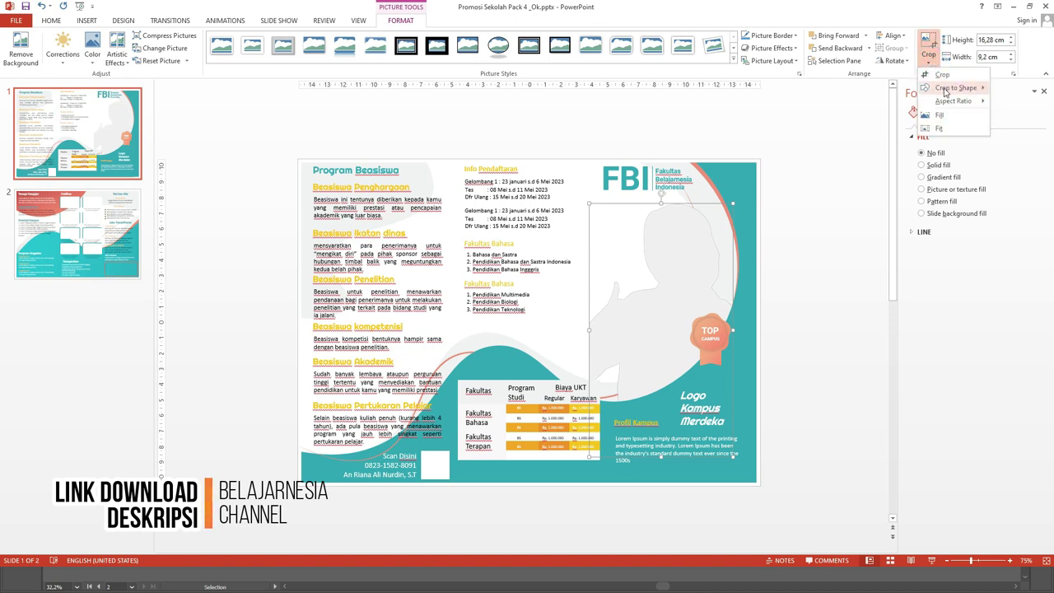
{"action": "left_click", "coordinate": [939, 74]}
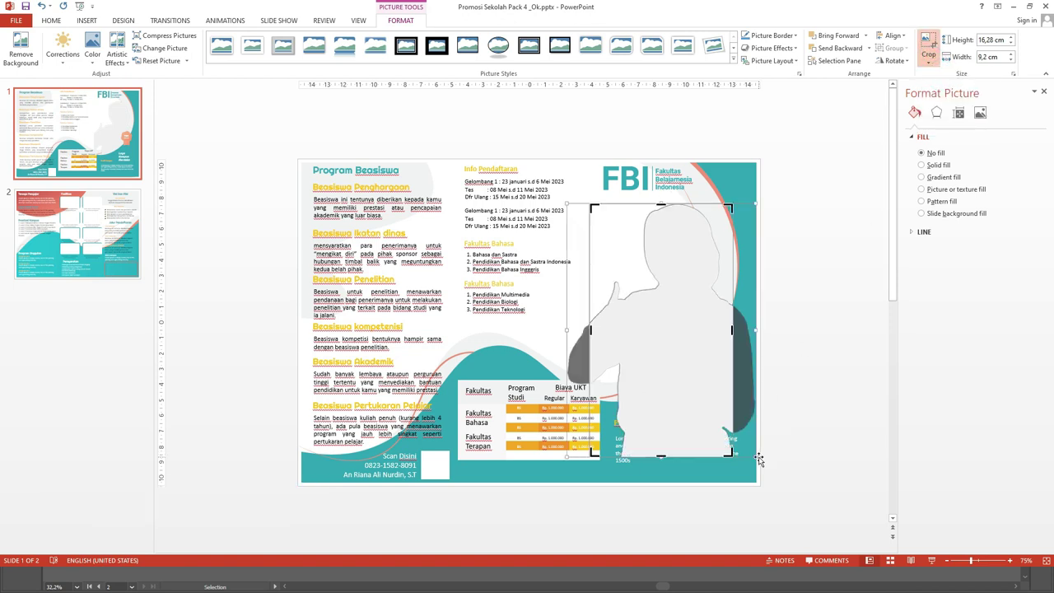
{"action": "left_click_drag", "start_coordinate": [753, 456], "coordinate": [691, 351]}
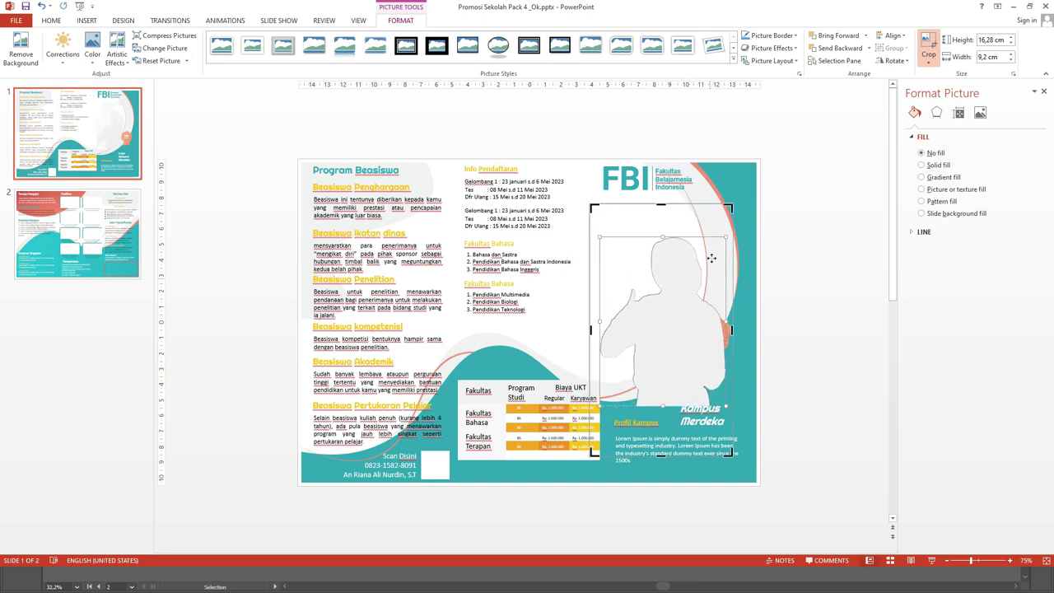
{"action": "mouse_move", "coordinate": [728, 227]}
{"action": "left_mouse_down"}
{"action": "mouse_move", "coordinate": [681, 263]}
{"action": "mouse_move", "coordinate": [683, 277]}
{"action": "left_mouse_up"}
{"action": "left_click", "coordinate": [818, 285]}
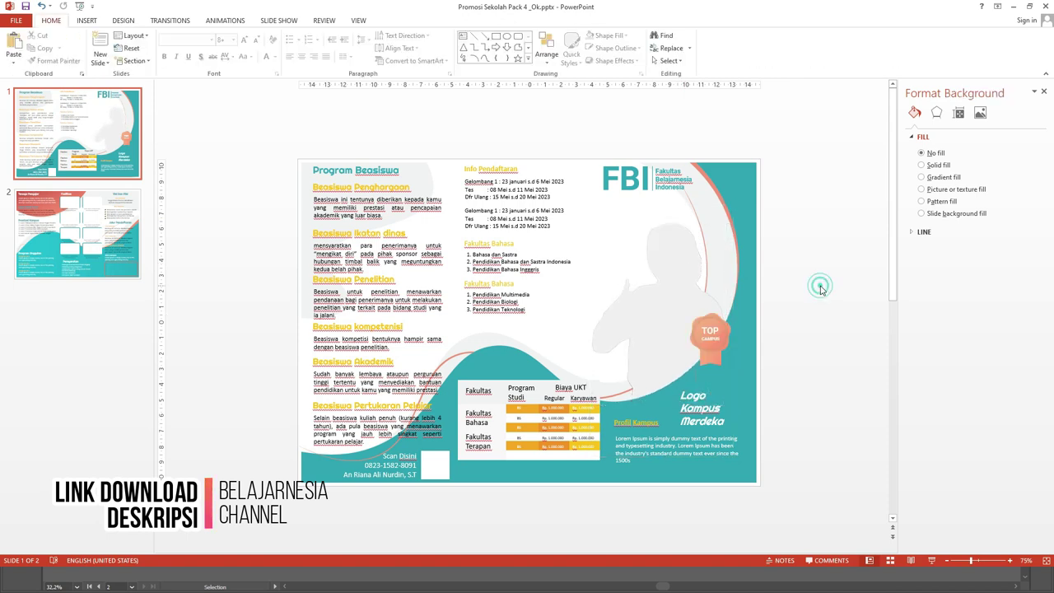
{"action": "left_click", "coordinate": [651, 239]}
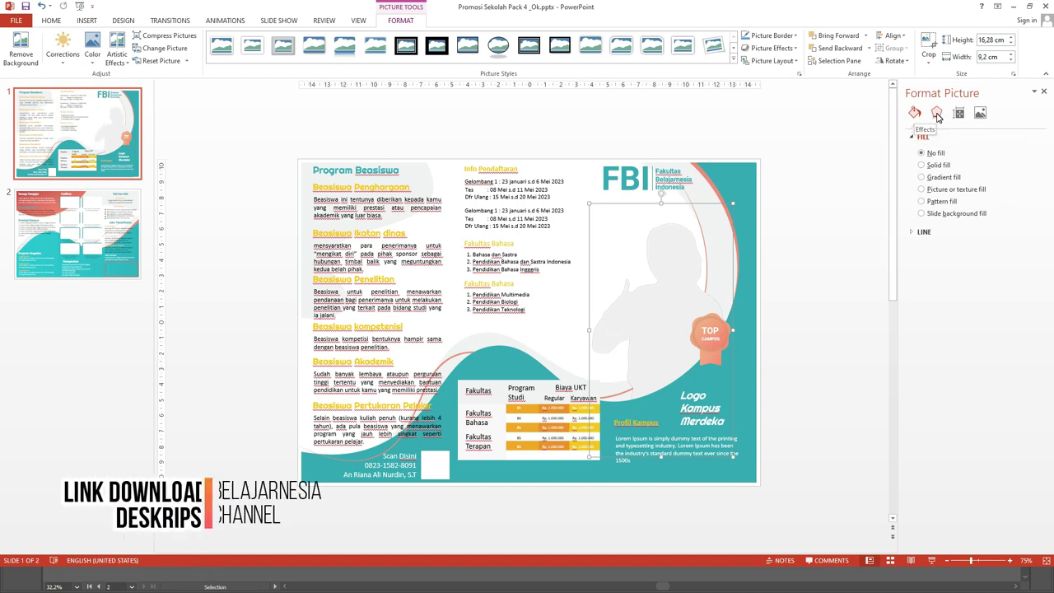
- Give the silhouette an outer drop shadow (60% transparency, 4 pt blur, 3 pt distance)
{"action": "left_click", "coordinate": [936, 113]}
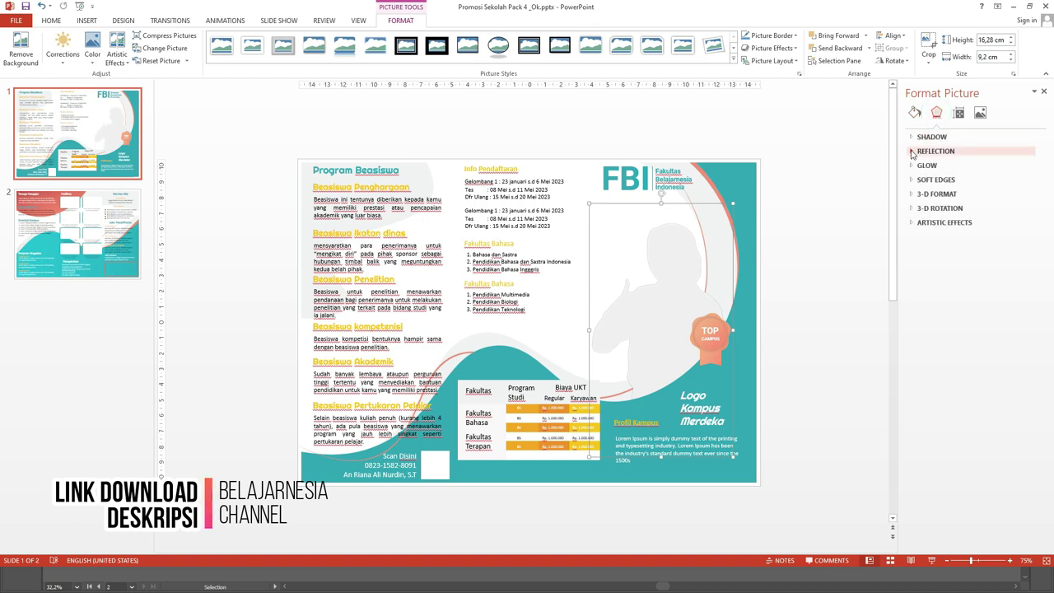
{"action": "left_click", "coordinate": [912, 138]}
{"action": "left_click", "coordinate": [1023, 152]}
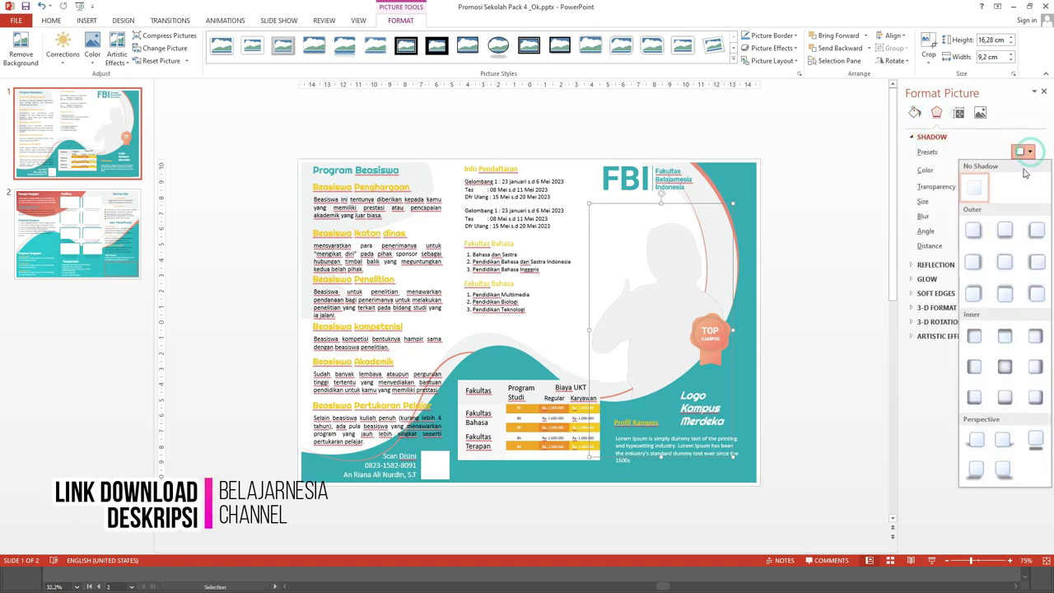
{"action": "left_click", "coordinate": [1013, 229]}
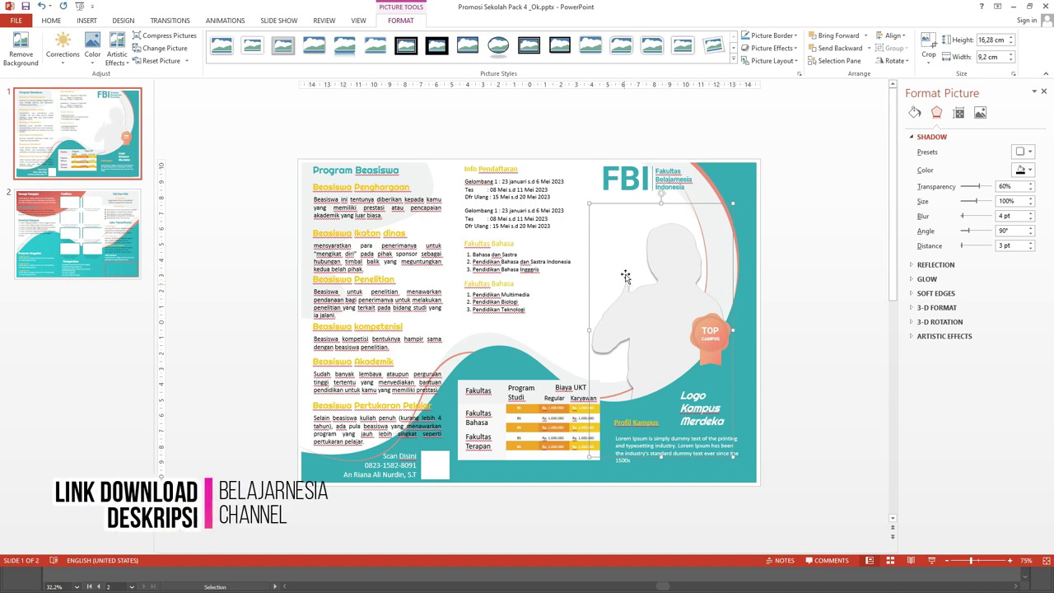
{"action": "left_click", "coordinate": [132, 221]}
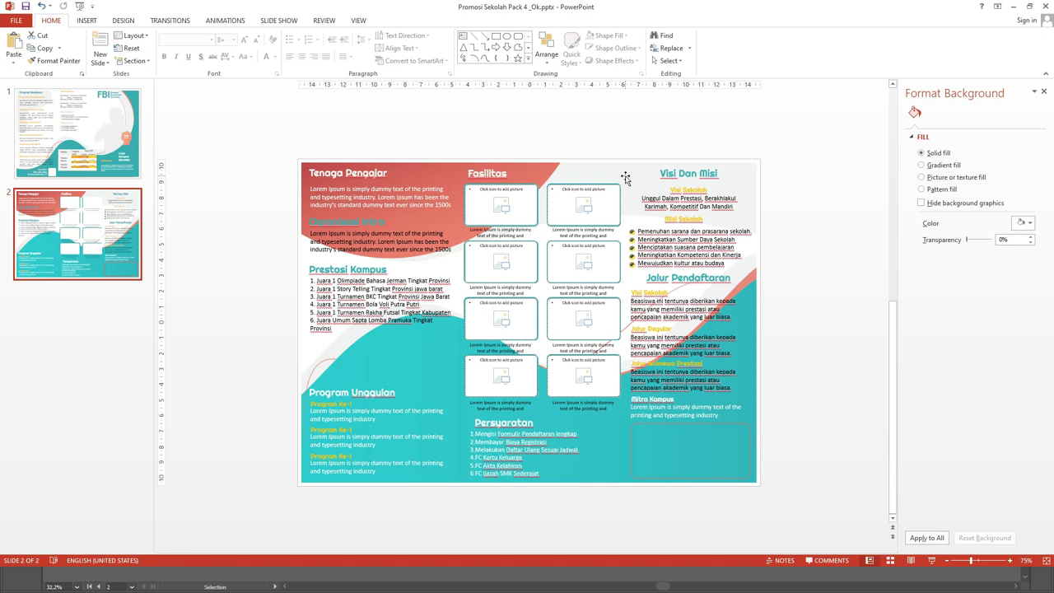
- Insert the law school building photo and the classroom photo into the two Fasilitas frames
{"action": "left_click", "coordinate": [506, 212]}
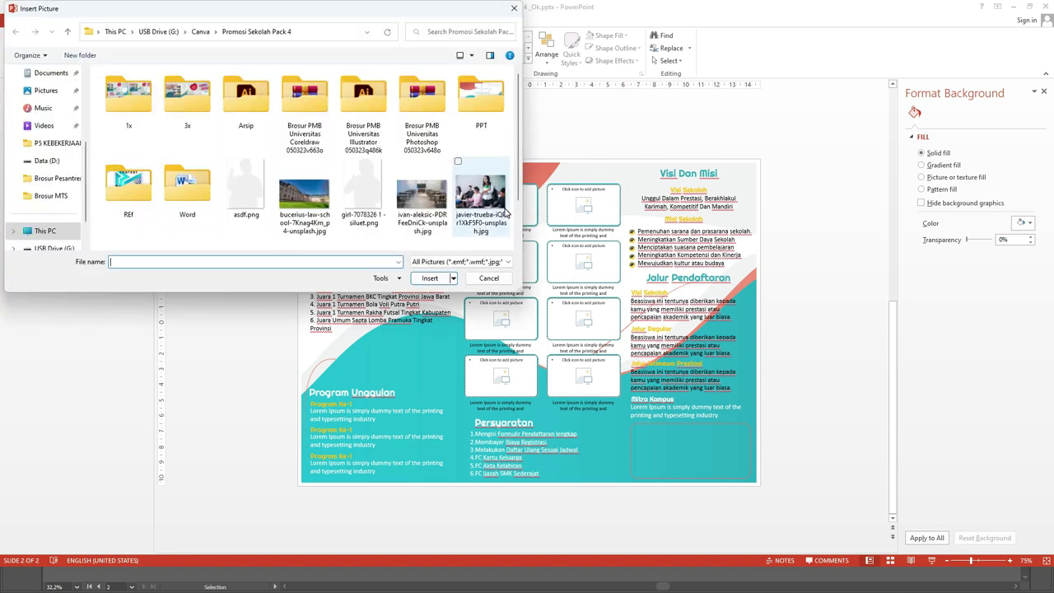
{"action": "left_click", "coordinate": [311, 201]}
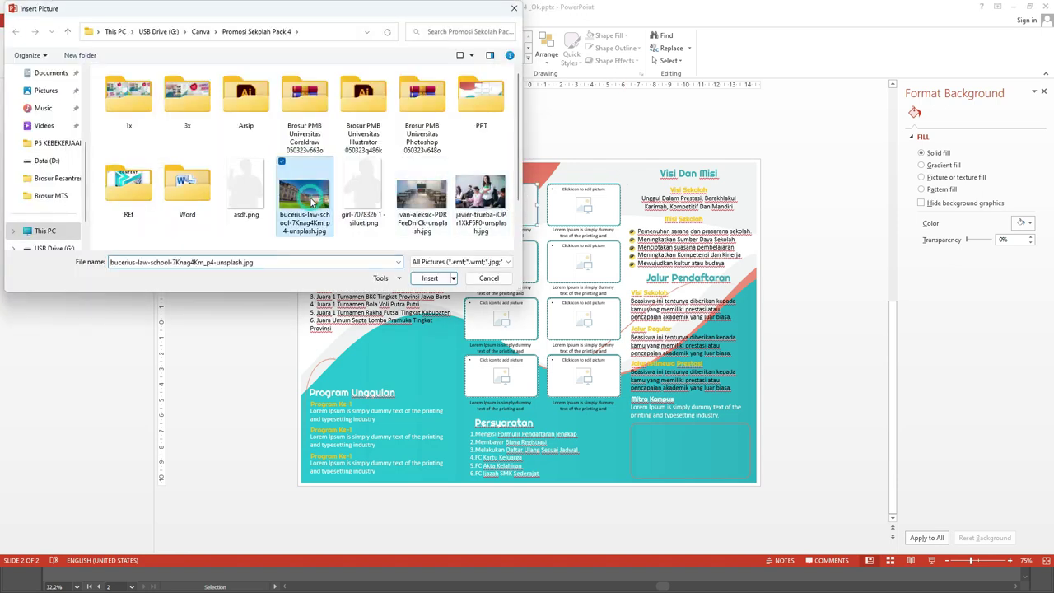
{"action": "left_click", "coordinate": [427, 278]}
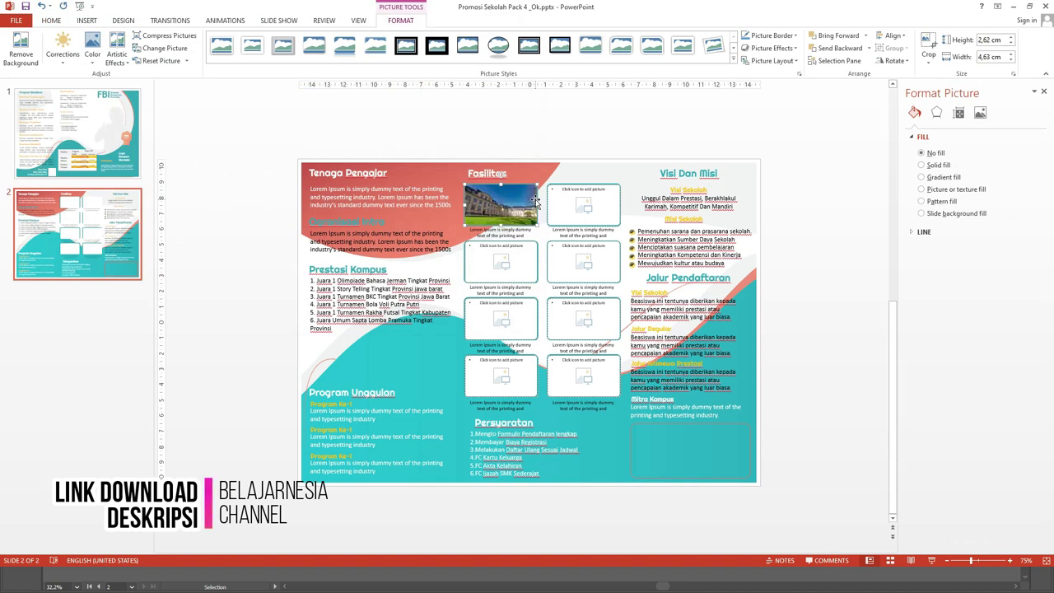
{"action": "left_click", "coordinate": [582, 201]}
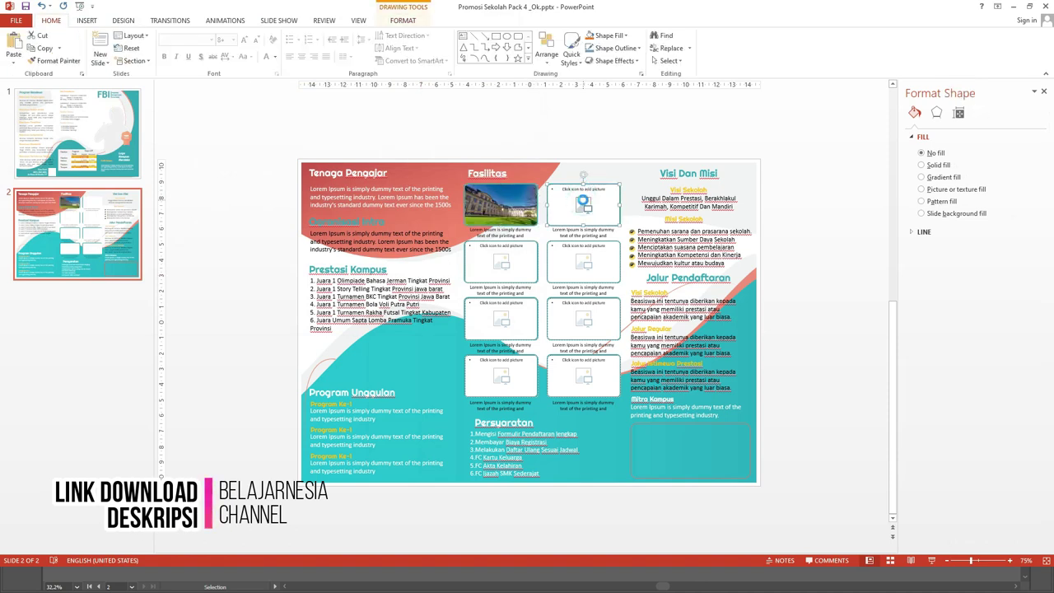
{"action": "left_click", "coordinate": [583, 204]}
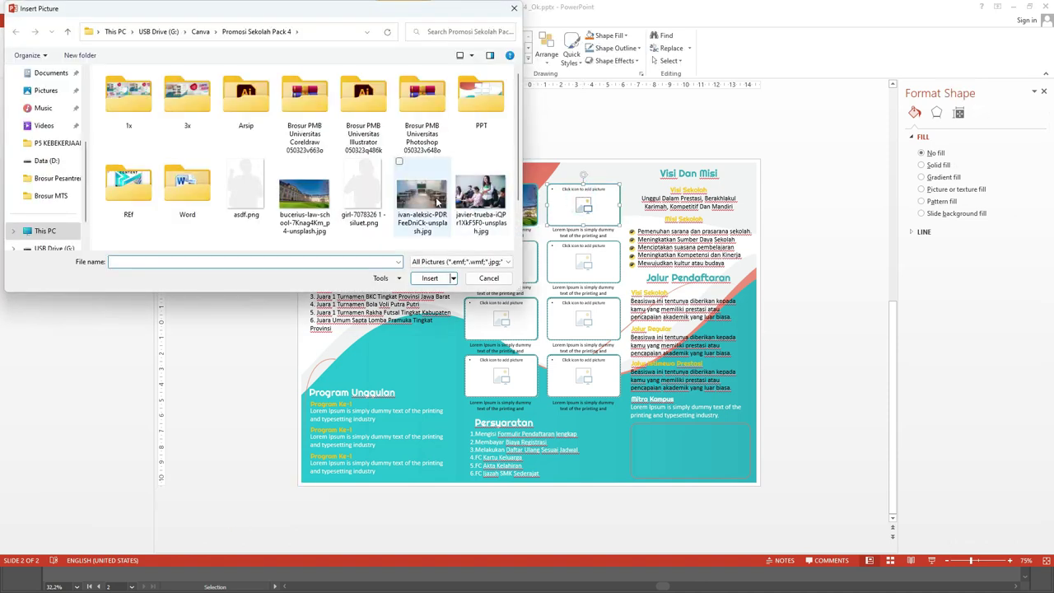
{"action": "left_click", "coordinate": [422, 198]}
{"action": "left_click", "coordinate": [428, 279]}
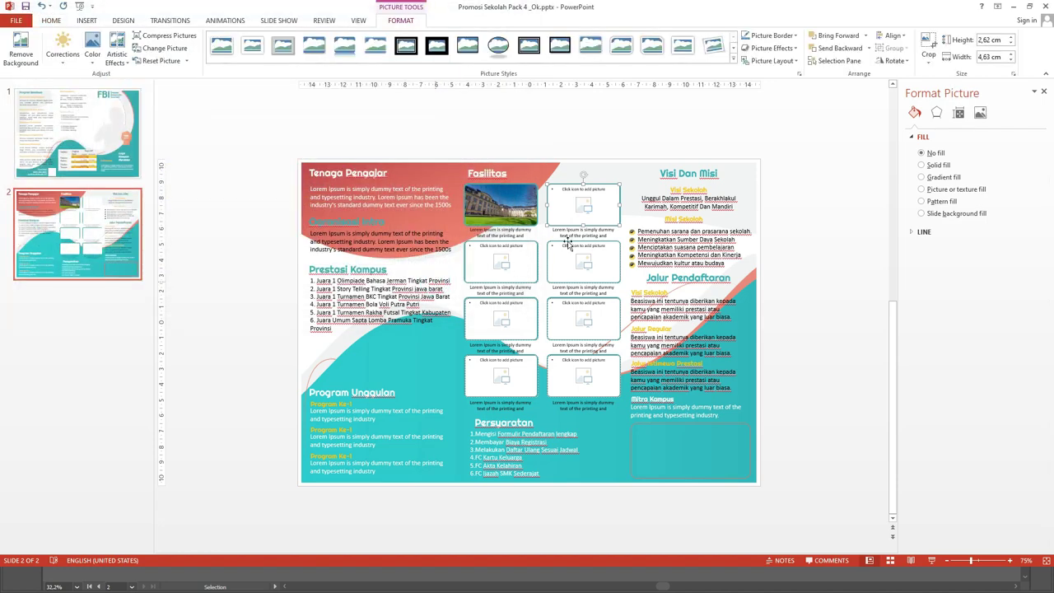
- Crop the building and classroom photos to fill their frames, then return to slide 1
{"action": "scroll", "coordinate": [543, 216], "scroll_direction": "up", "scroll_amount": 5, "text": "ctrl"}
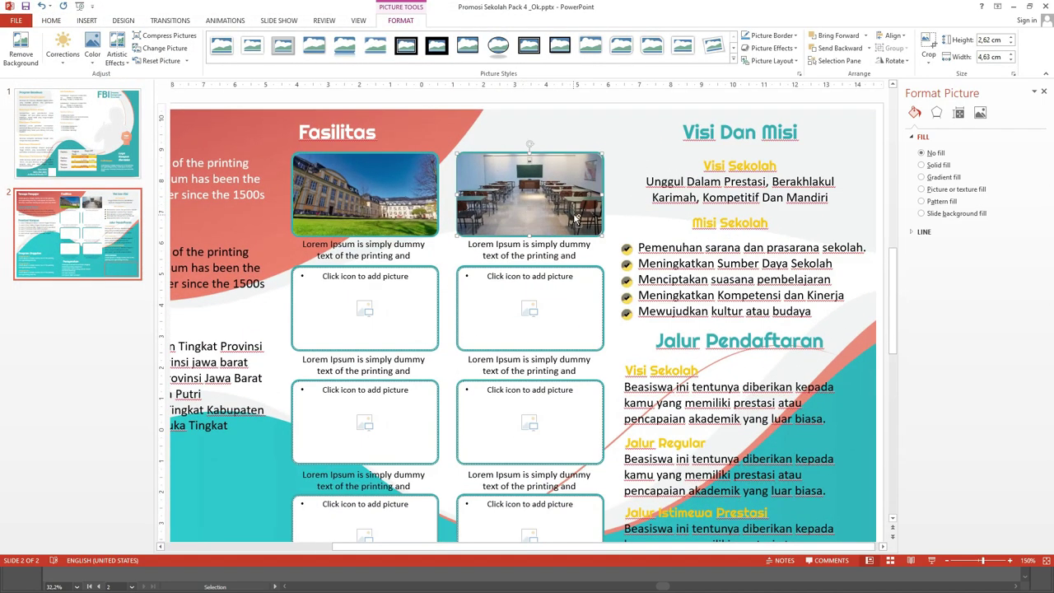
{"action": "scroll", "coordinate": [575, 218], "scroll_direction": "down", "scroll_amount": 2, "text": "ctrl"}
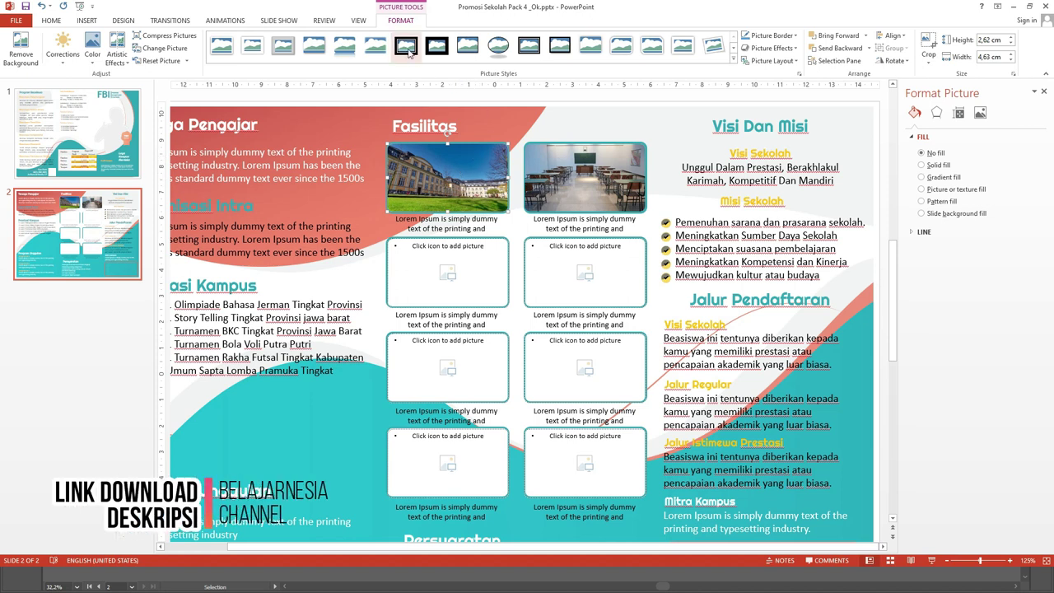
{"action": "left_click", "coordinate": [929, 45]}
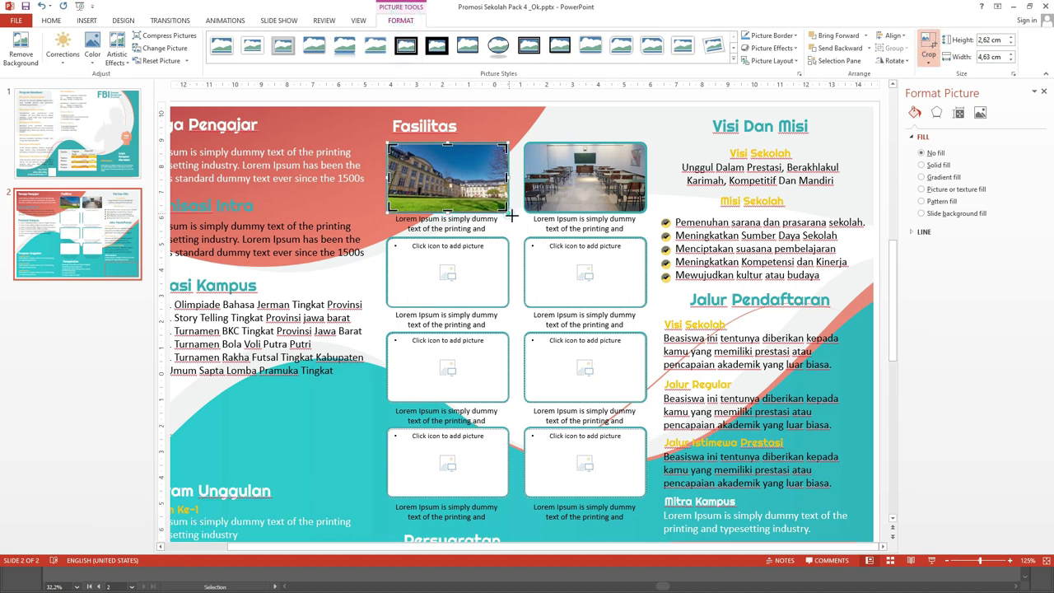
{"action": "left_click_drag", "start_coordinate": [509, 213], "coordinate": [530, 231]}
{"action": "left_click_drag", "start_coordinate": [474, 189], "coordinate": [466, 185]}
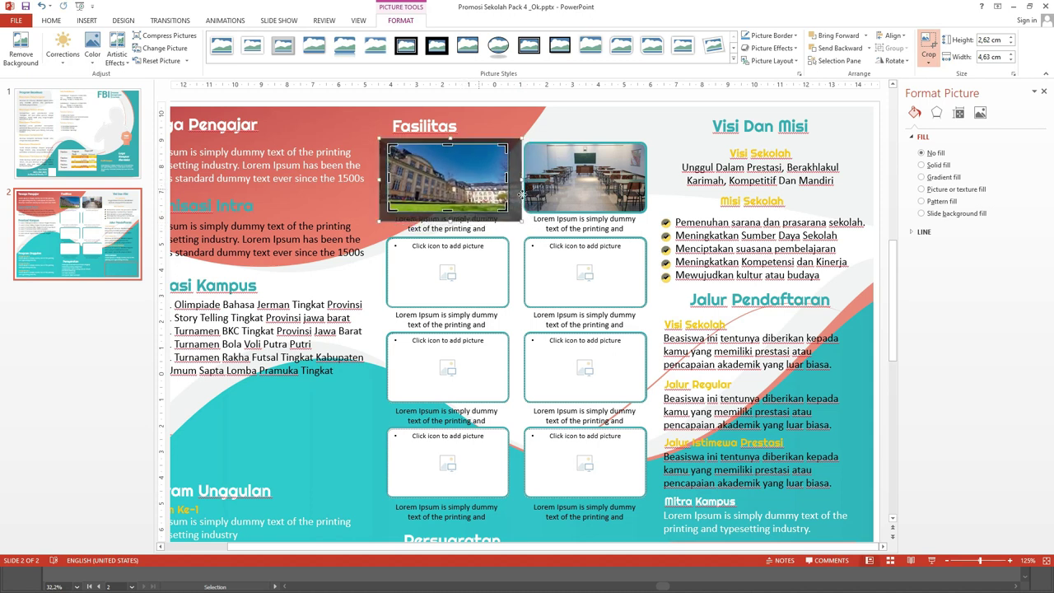
{"action": "left_click", "coordinate": [929, 46]}
{"action": "left_click", "coordinate": [928, 46]}
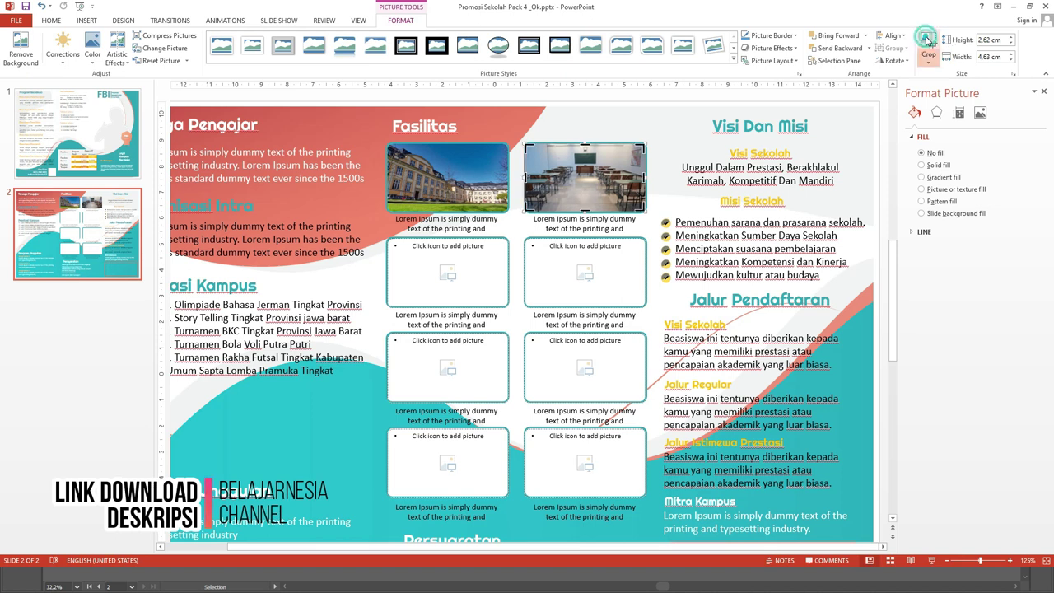
{"action": "left_click_drag", "start_coordinate": [648, 213], "coordinate": [662, 223]}
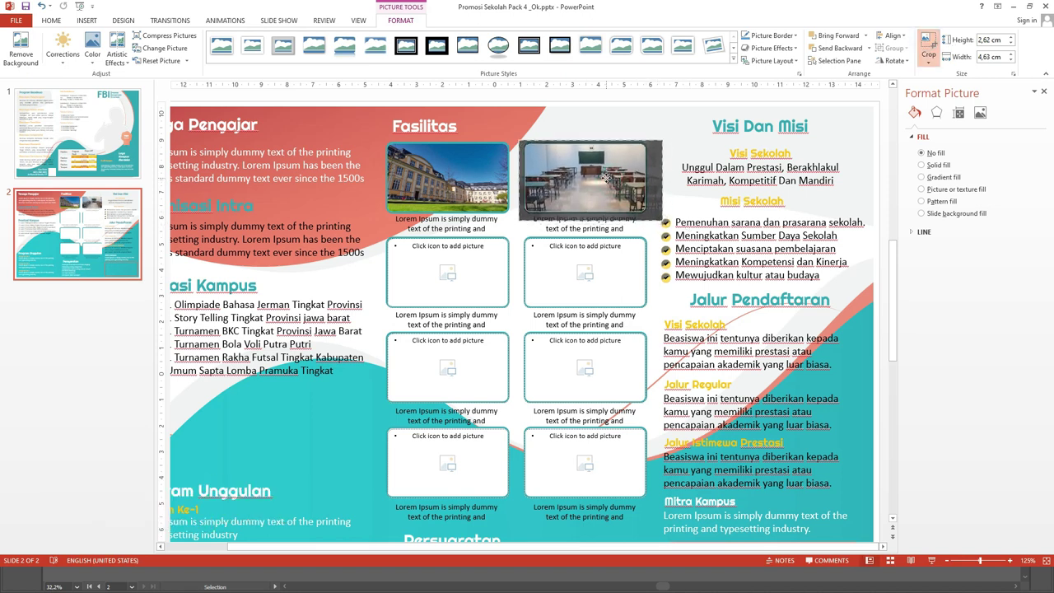
{"action": "left_click", "coordinate": [677, 163]}
{"action": "scroll", "coordinate": [664, 164], "scroll_direction": "down", "scroll_amount": 2}
{"action": "scroll", "coordinate": [663, 163], "scroll_direction": "down", "scroll_amount": 2}
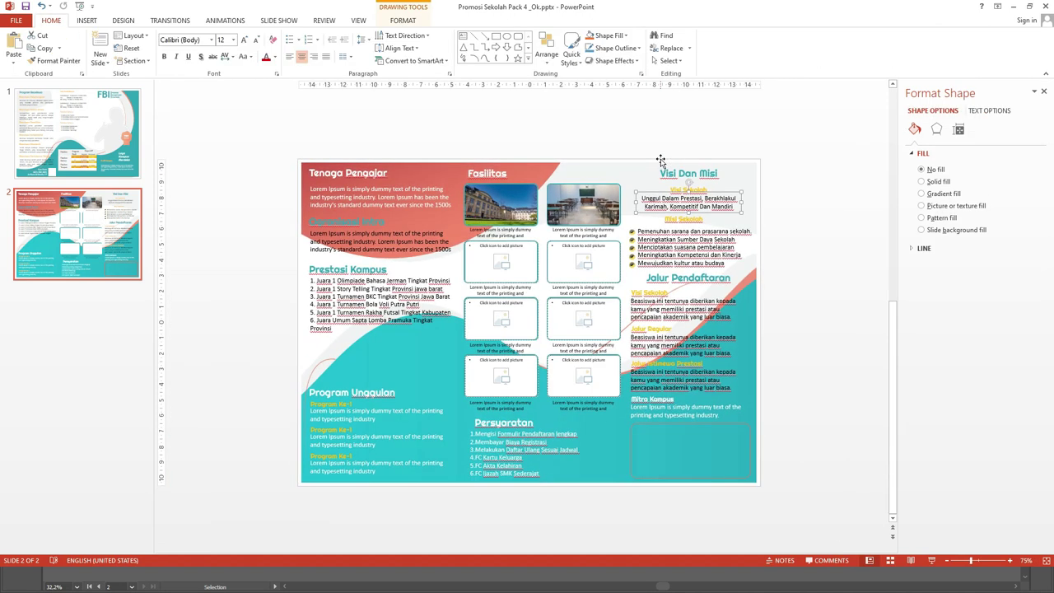
{"action": "left_click", "coordinate": [788, 157]}
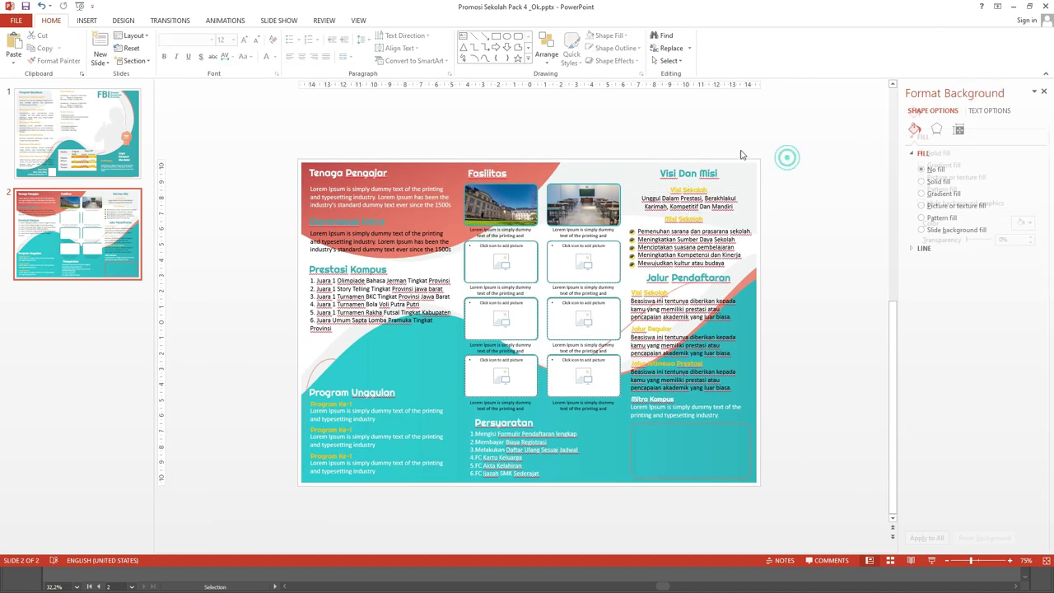
{"action": "scroll", "coordinate": [468, 211], "scroll_direction": "up", "scroll_amount": 1}
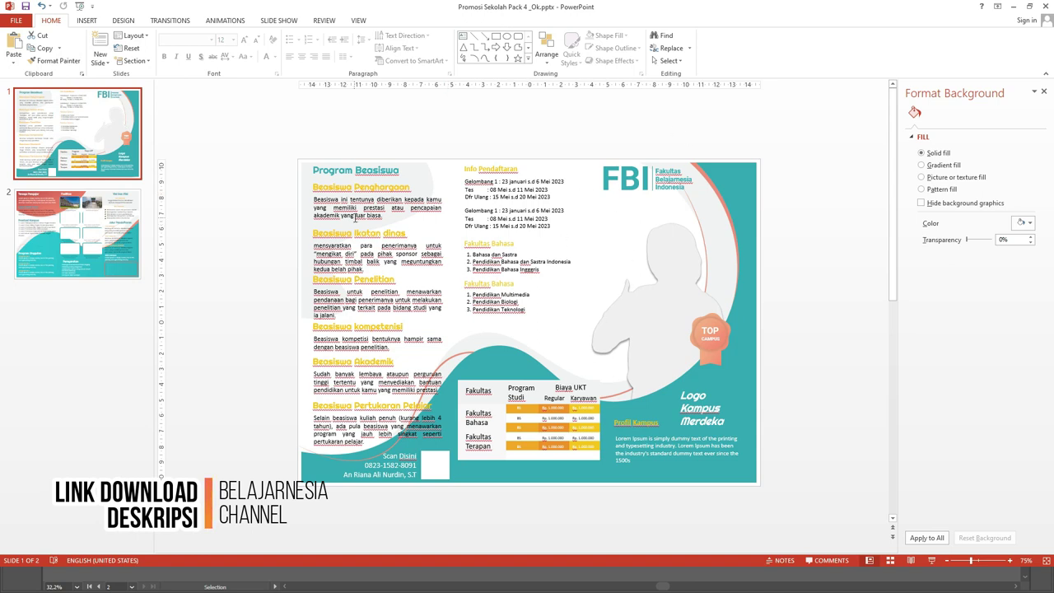
- Draw a rectangle covering all of slide 1 and remove its outline
{"action": "left_click", "coordinate": [90, 23]}
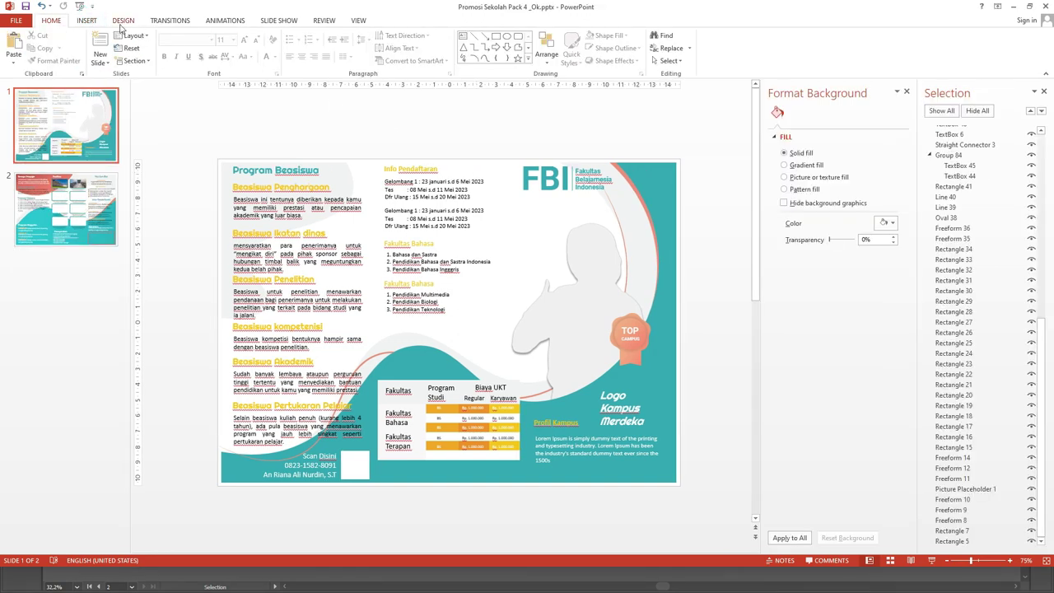
{"action": "left_click", "coordinate": [92, 22]}
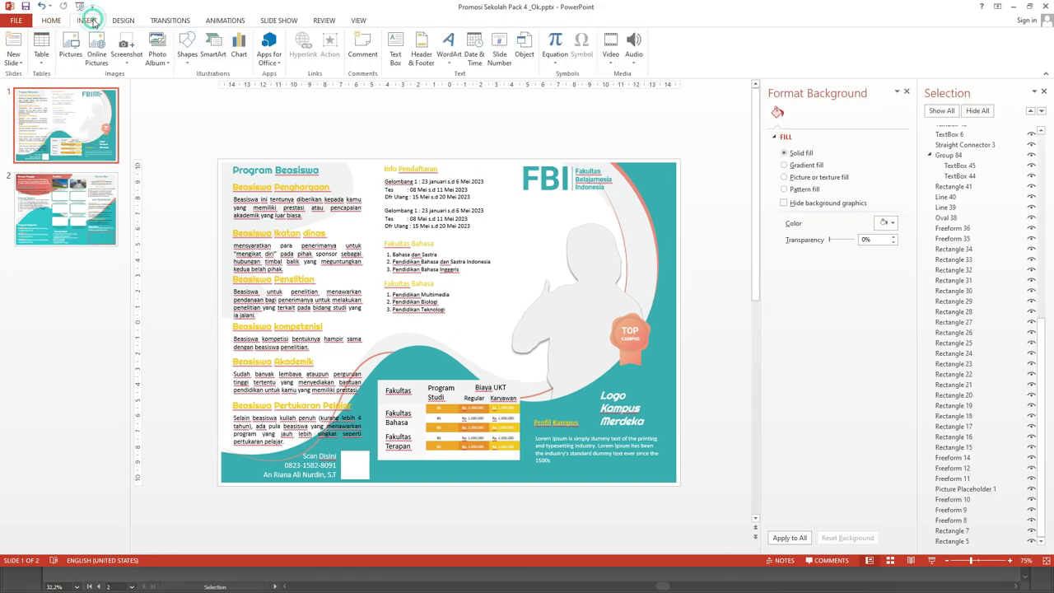
{"action": "left_click", "coordinate": [187, 66]}
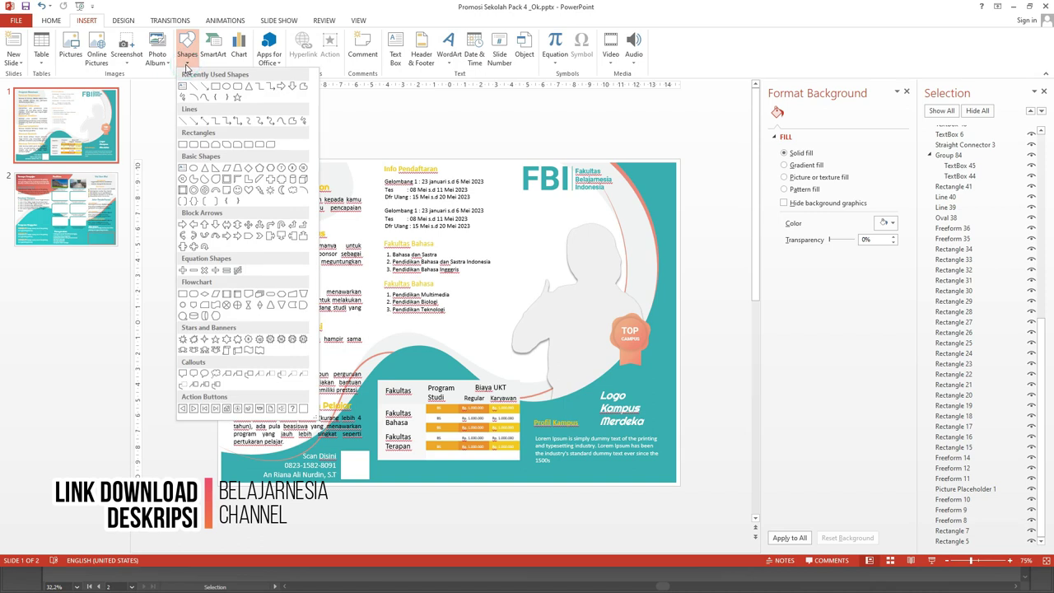
{"action": "left_click", "coordinate": [214, 87]}
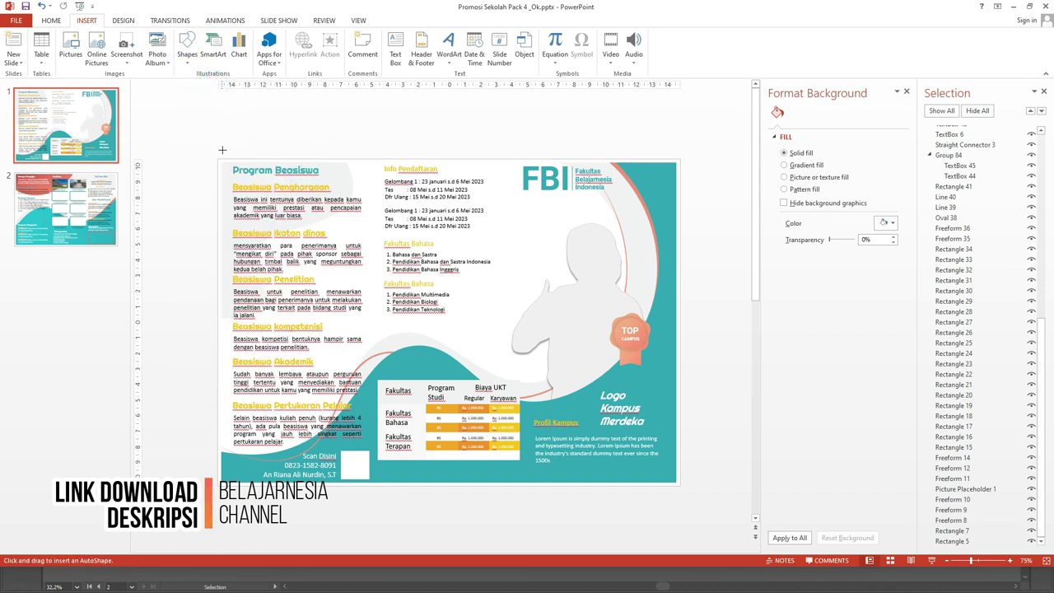
{"action": "left_click_drag", "start_coordinate": [221, 163], "coordinate": [676, 484]}
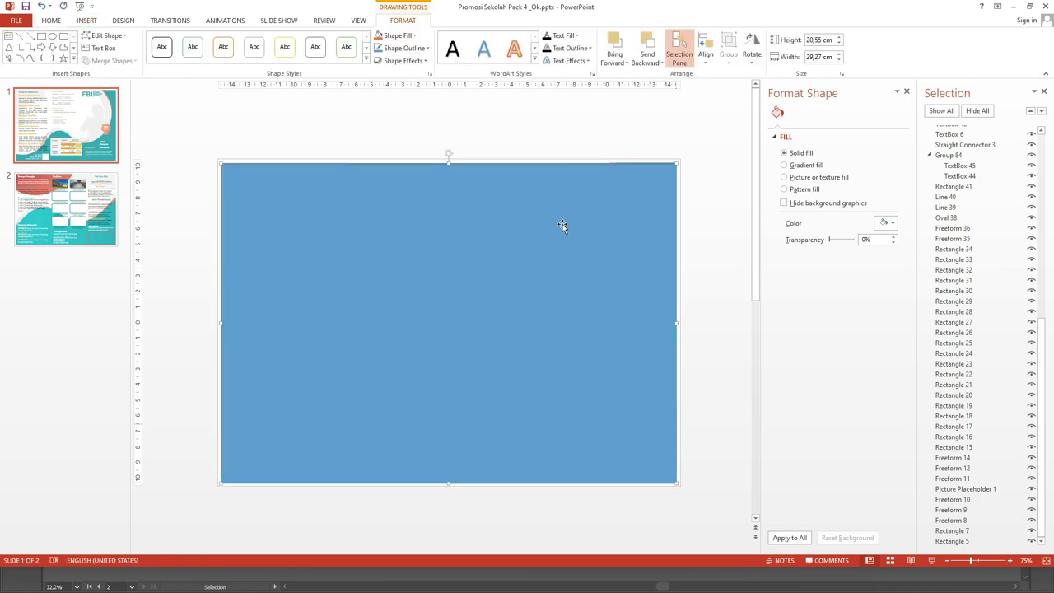
{"action": "left_click", "coordinate": [403, 51]}
{"action": "left_click", "coordinate": [403, 168]}
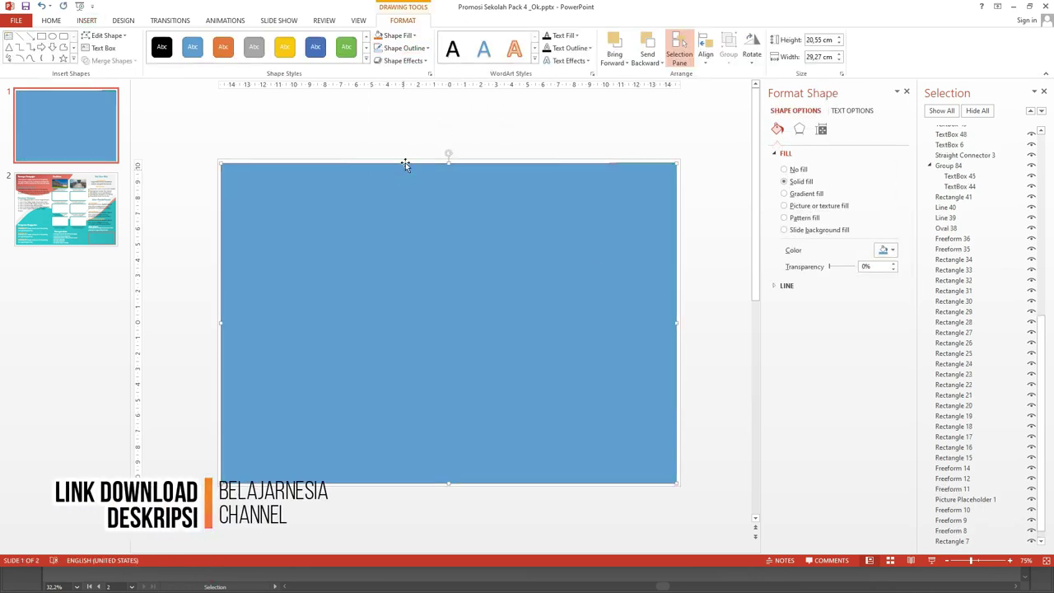
- Fill the rectangle with the campus building photo and send it to the back
{"action": "left_click", "coordinate": [400, 36]}
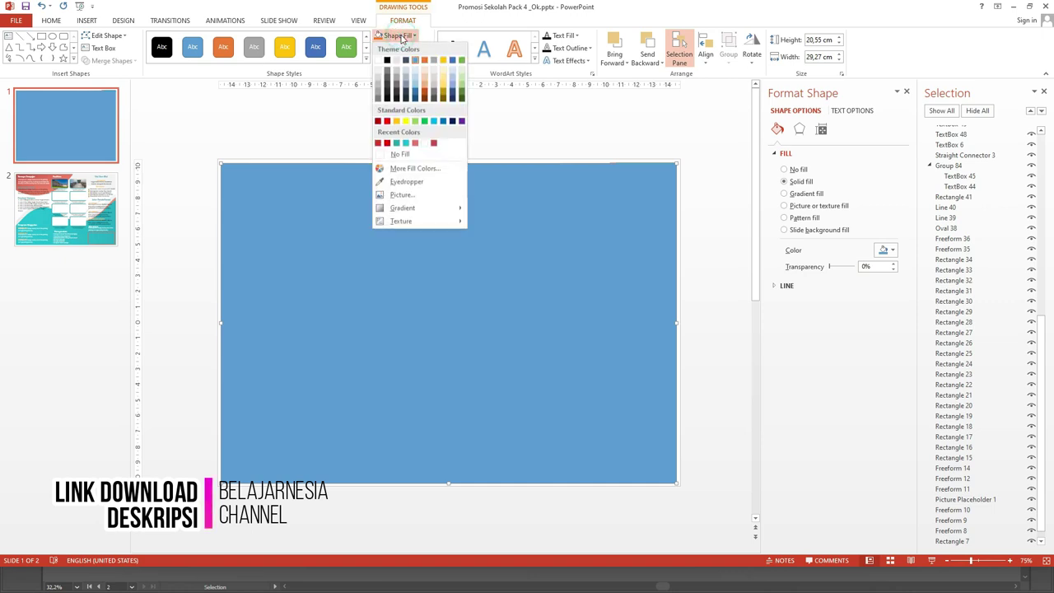
{"action": "left_click", "coordinate": [401, 195]}
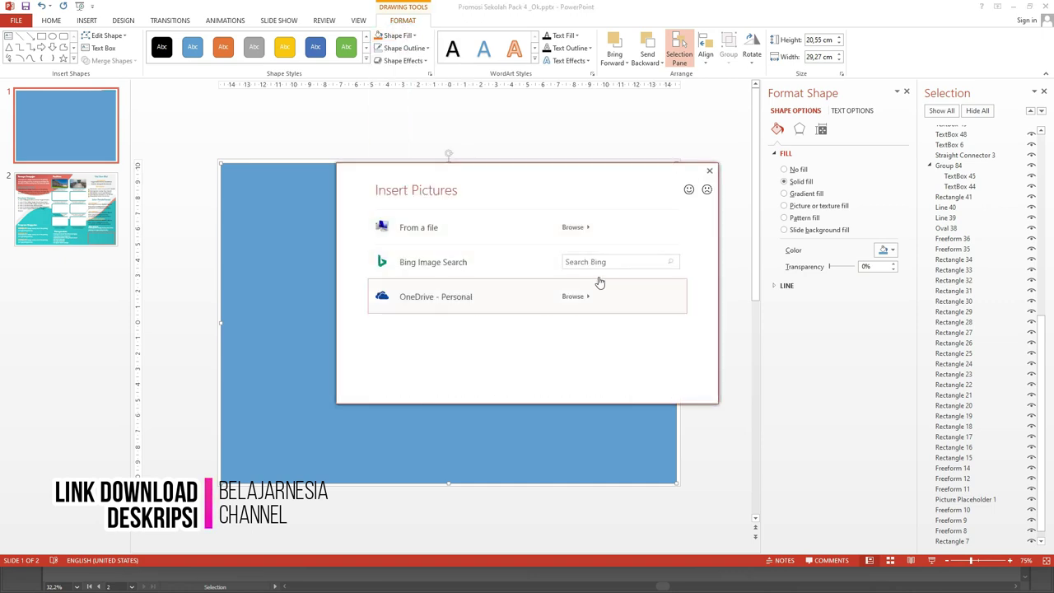
{"action": "left_click", "coordinate": [573, 226]}
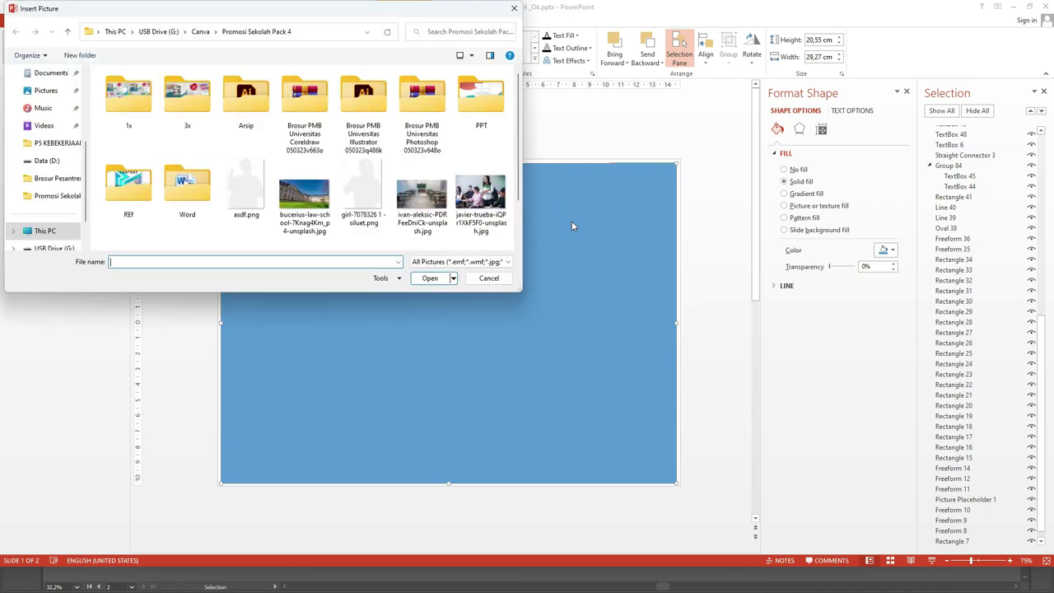
{"action": "left_click", "coordinate": [304, 197]}
{"action": "left_click", "coordinate": [430, 278]}
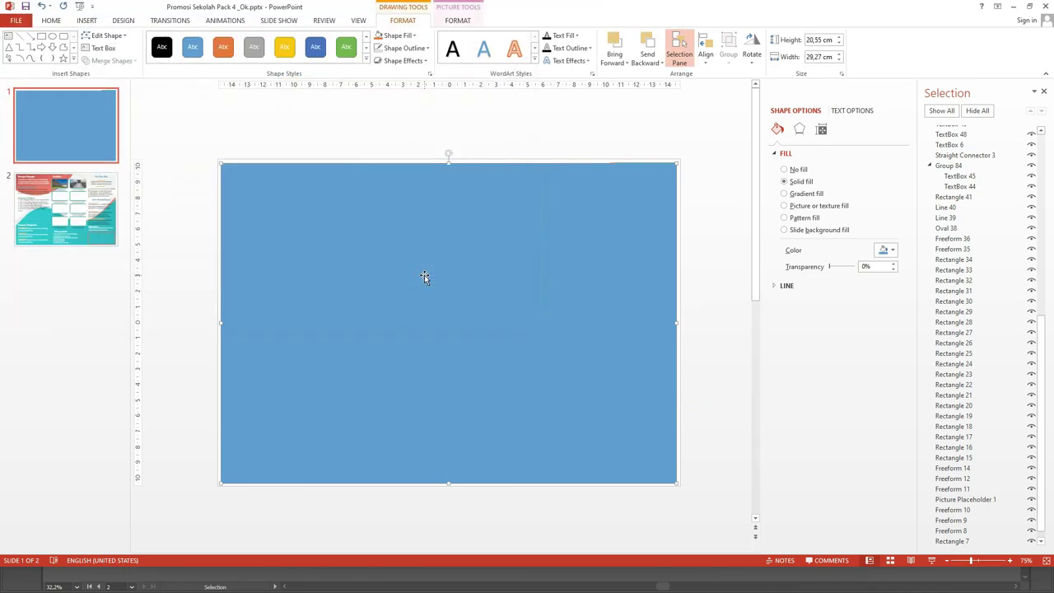
{"action": "left_click", "coordinate": [649, 139]}
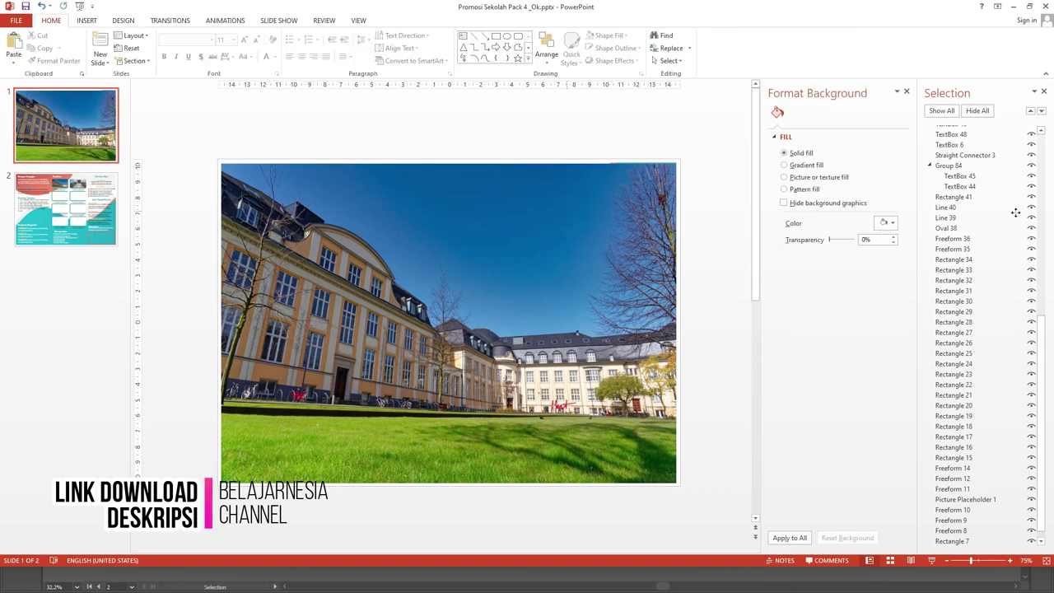
{"action": "left_click", "coordinate": [1016, 212]}
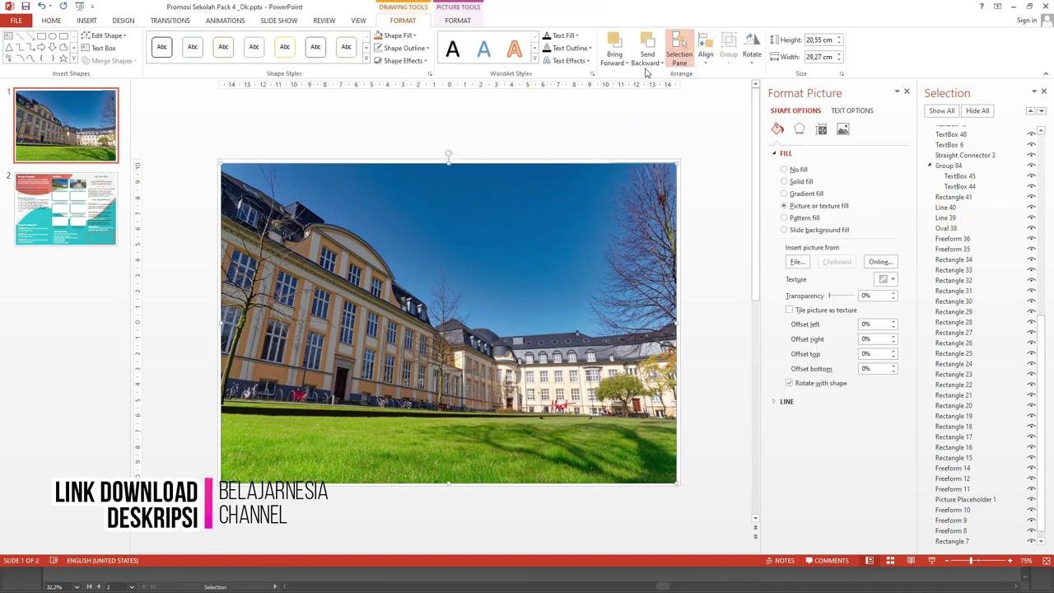
{"action": "left_click", "coordinate": [648, 64]}
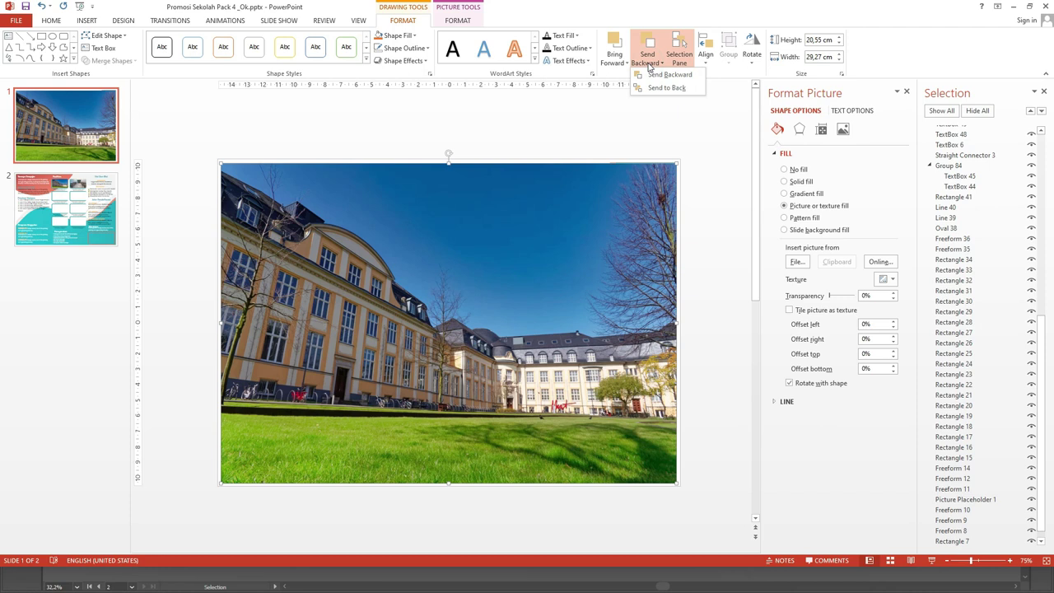
{"action": "left_click", "coordinate": [663, 87]}
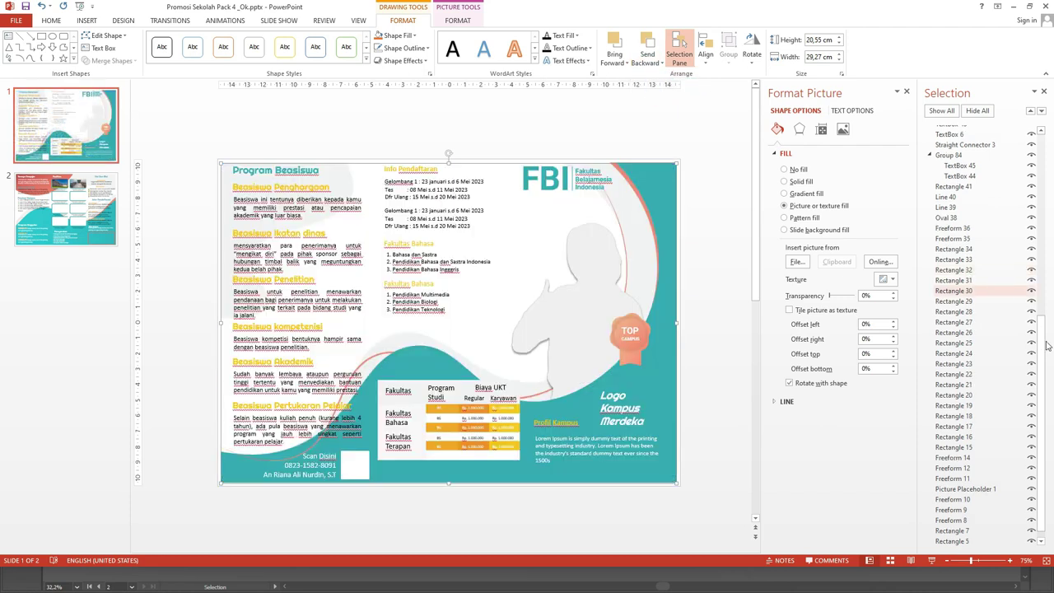
- Reorder layers in the Selection Pane so the person silhouette sits in front of the building photo
{"action": "left_click_drag", "start_coordinate": [1042, 329], "coordinate": [1042, 341]}
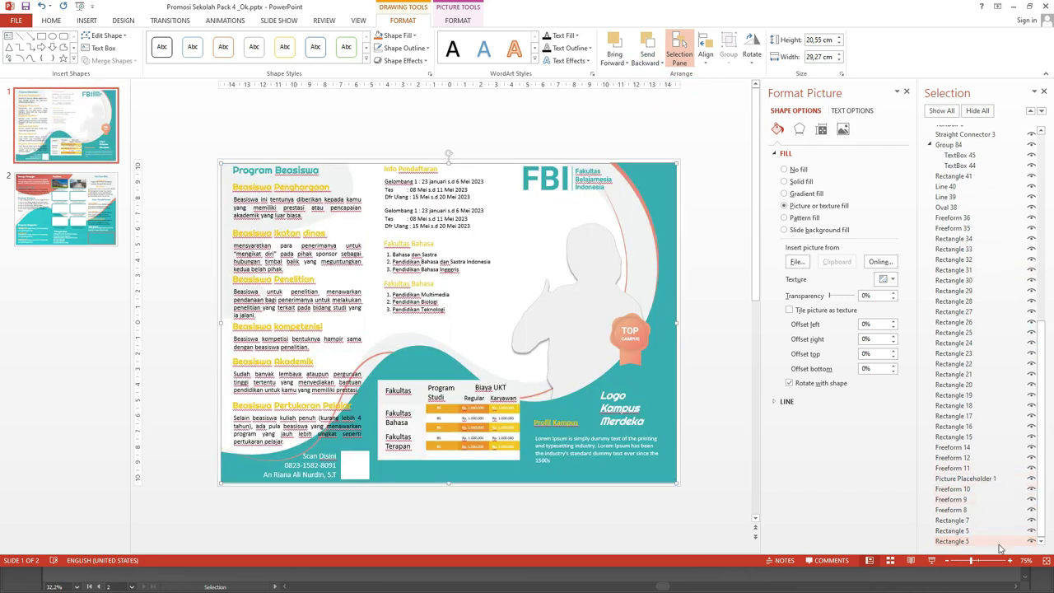
{"action": "left_click_drag", "start_coordinate": [996, 493], "coordinate": [993, 489]}
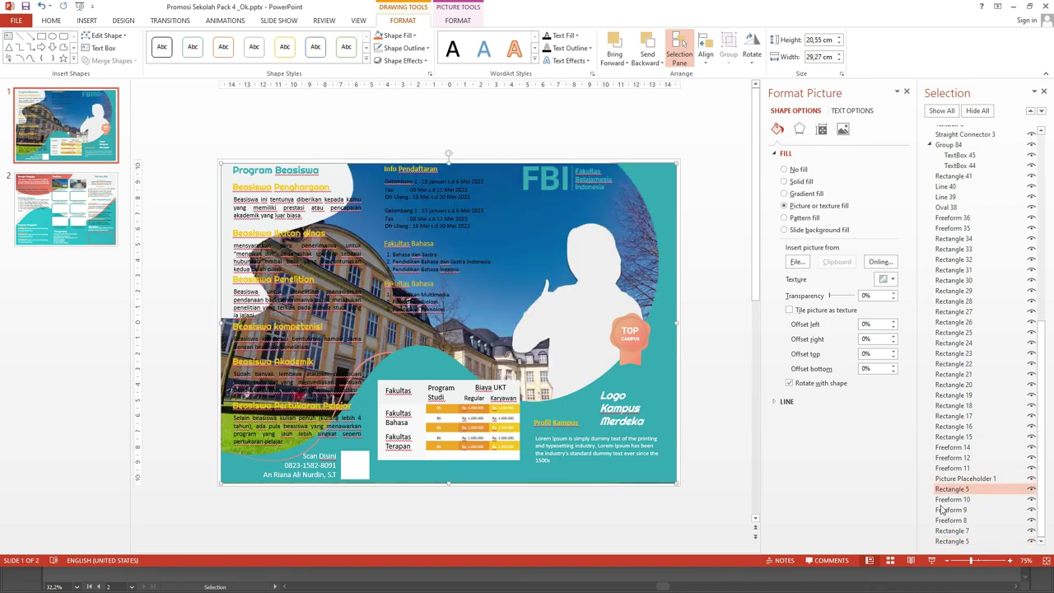
{"action": "left_click_drag", "start_coordinate": [983, 488], "coordinate": [986, 478]}
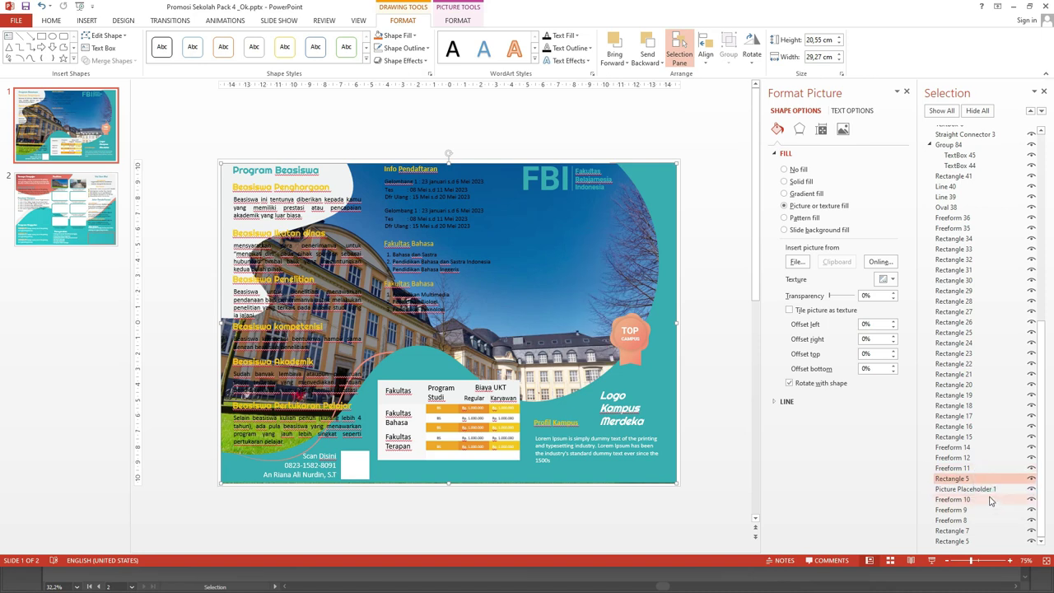
{"action": "left_click_drag", "start_coordinate": [992, 501], "coordinate": [992, 497]}
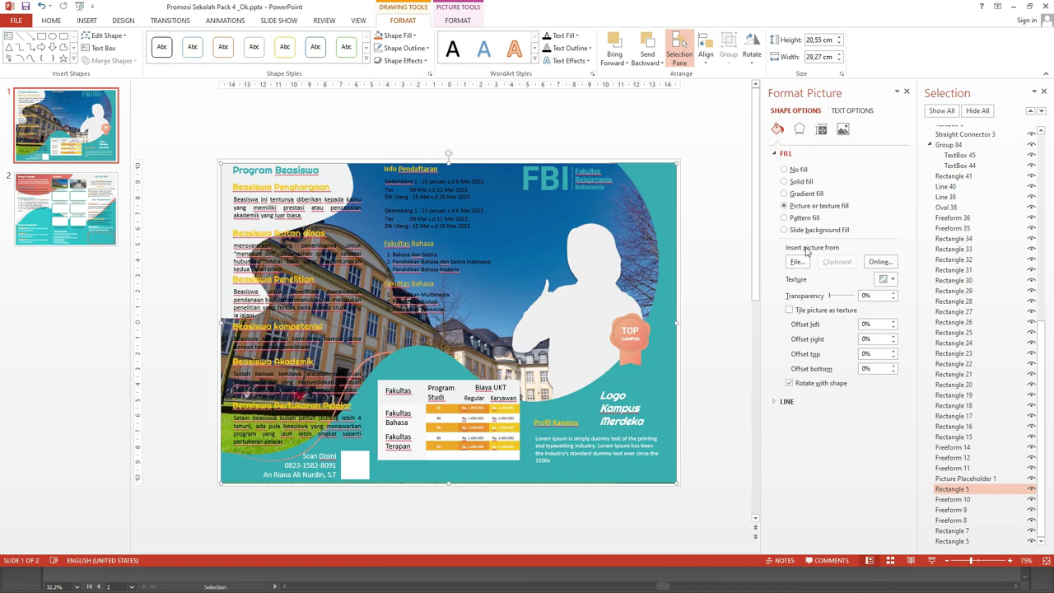
- Set the building photo's transparency to 91%
{"action": "left_click", "coordinate": [847, 299]}
{"action": "left_click_drag", "start_coordinate": [831, 298], "coordinate": [853, 298]}
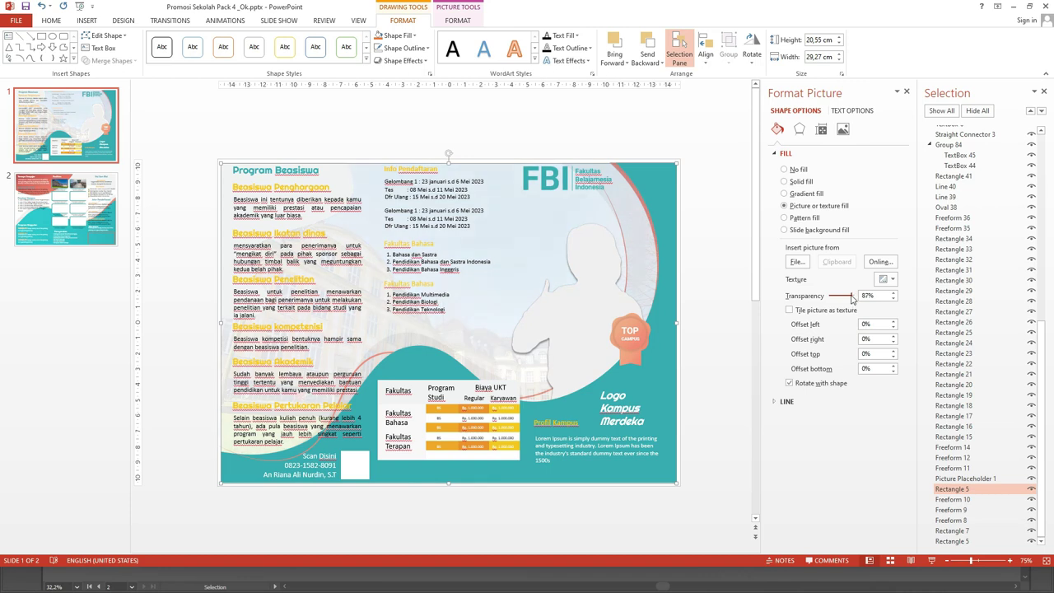
{"action": "left_click", "coordinate": [564, 140]}
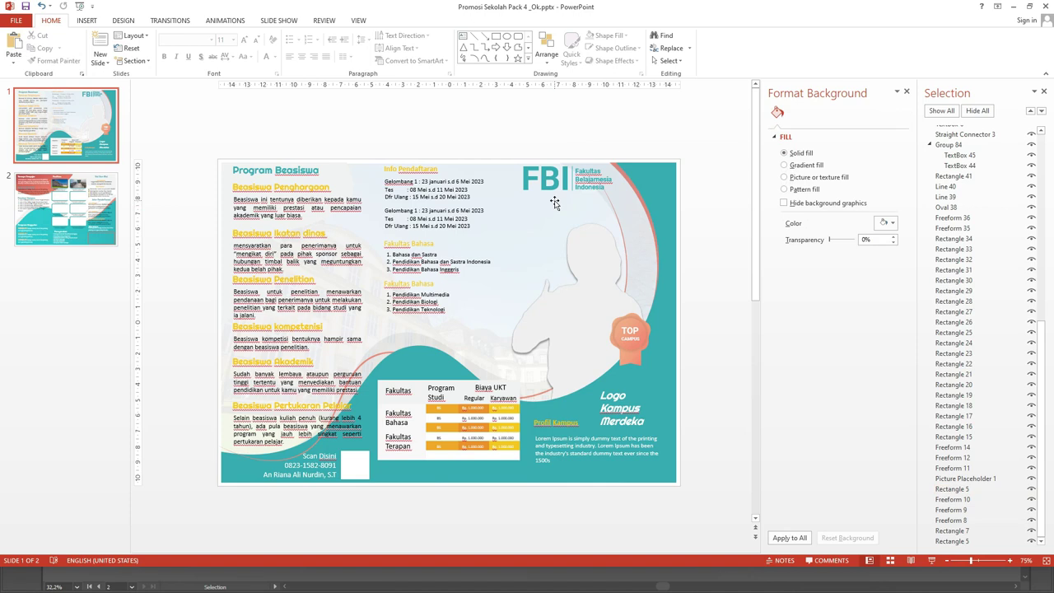
- Duplicate slide 2's salmon Tenaga Pengajar header shape above the slide and delete the copy's heading text
{"action": "left_click", "coordinate": [116, 230]}
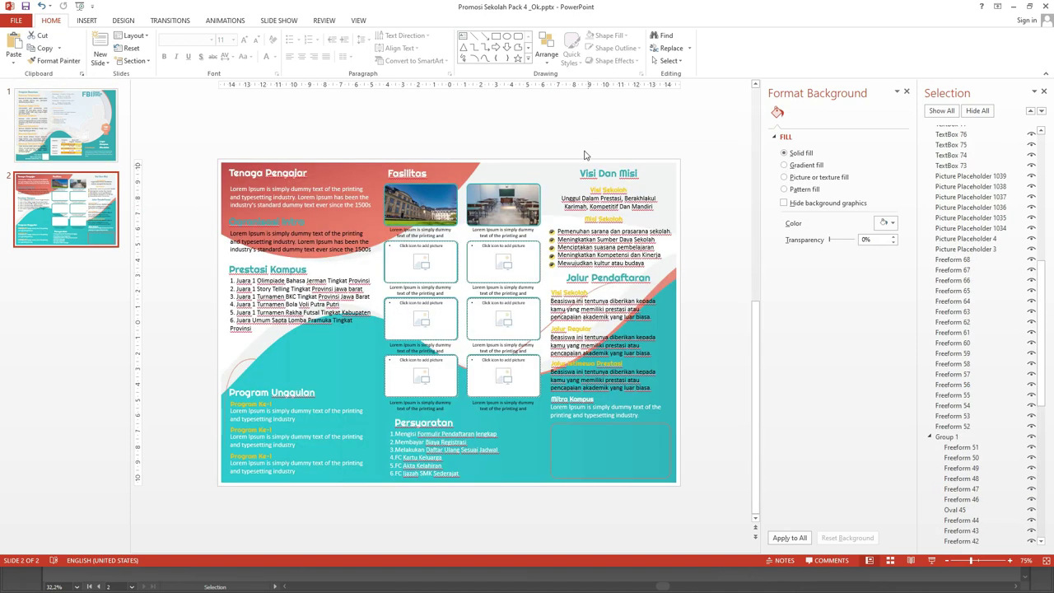
{"action": "left_click", "coordinate": [351, 175]}
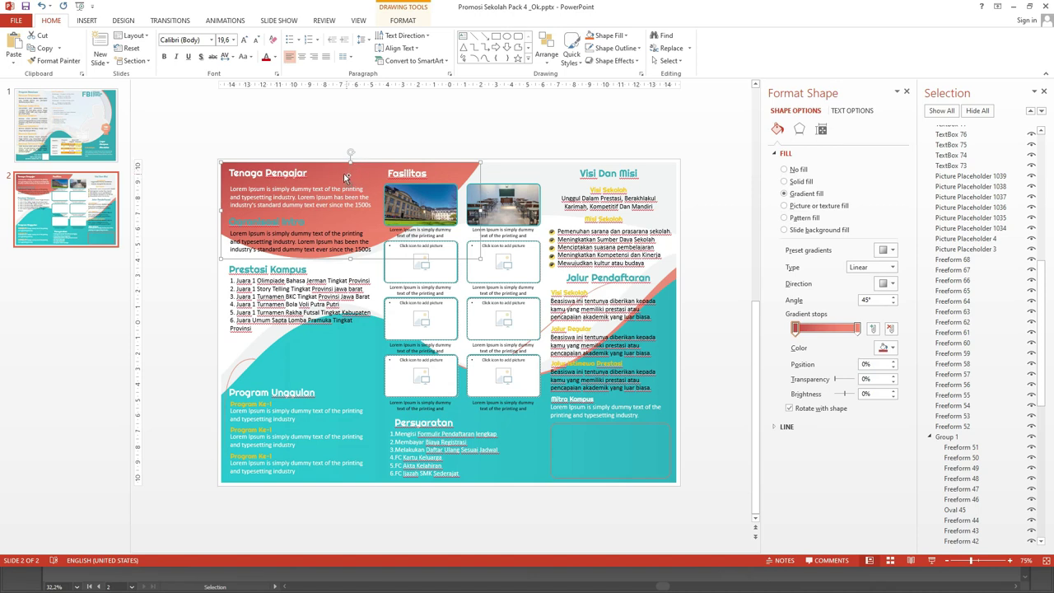
{"action": "left_click_drag", "start_coordinate": [346, 177], "coordinate": [442, 98]}
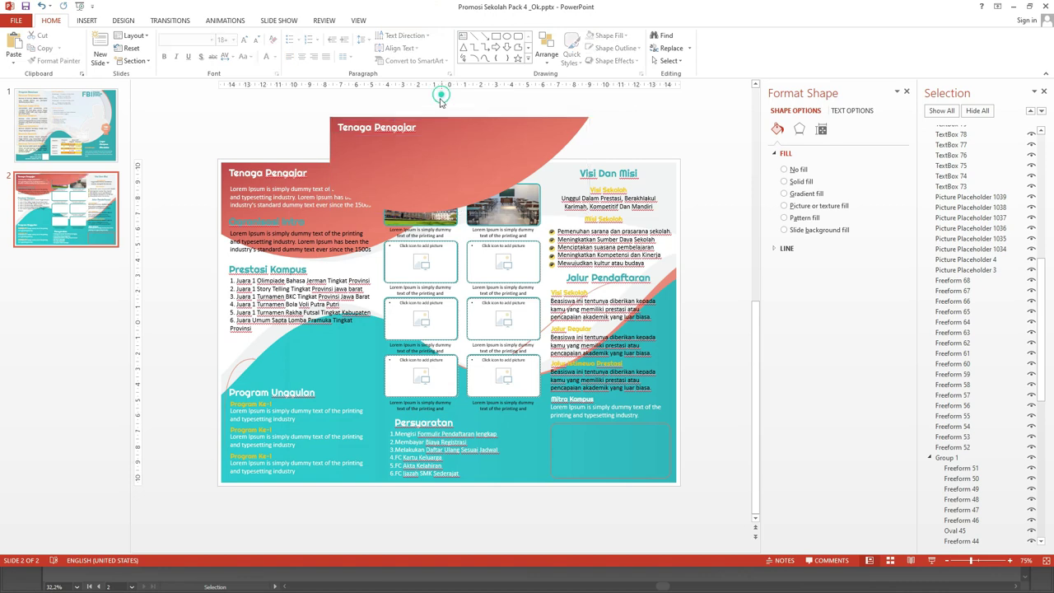
{"action": "left_click", "coordinate": [400, 125]}
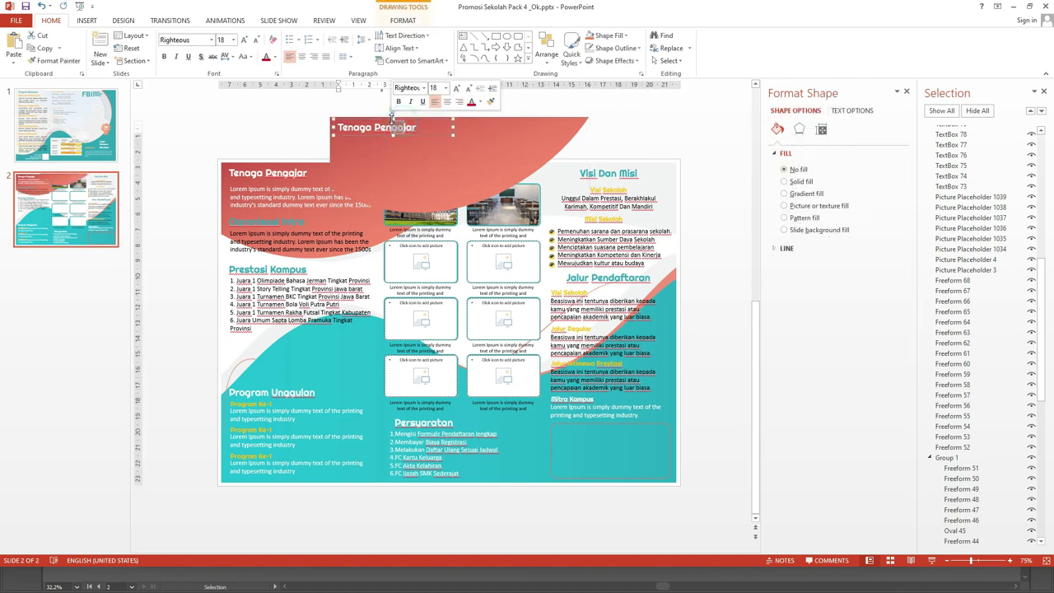
{"action": "left_click", "coordinate": [410, 122]}
{"action": "key", "text": "Delete"}
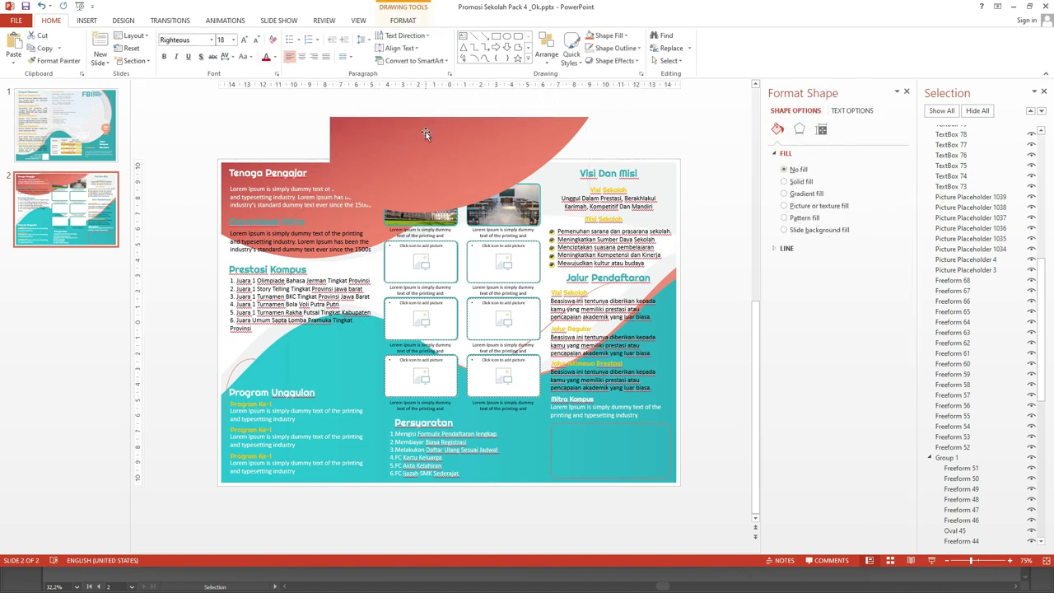
{"action": "left_click", "coordinate": [425, 132]}
- Fill the copied header shape with the students photo
{"action": "left_click", "coordinate": [403, 20]}
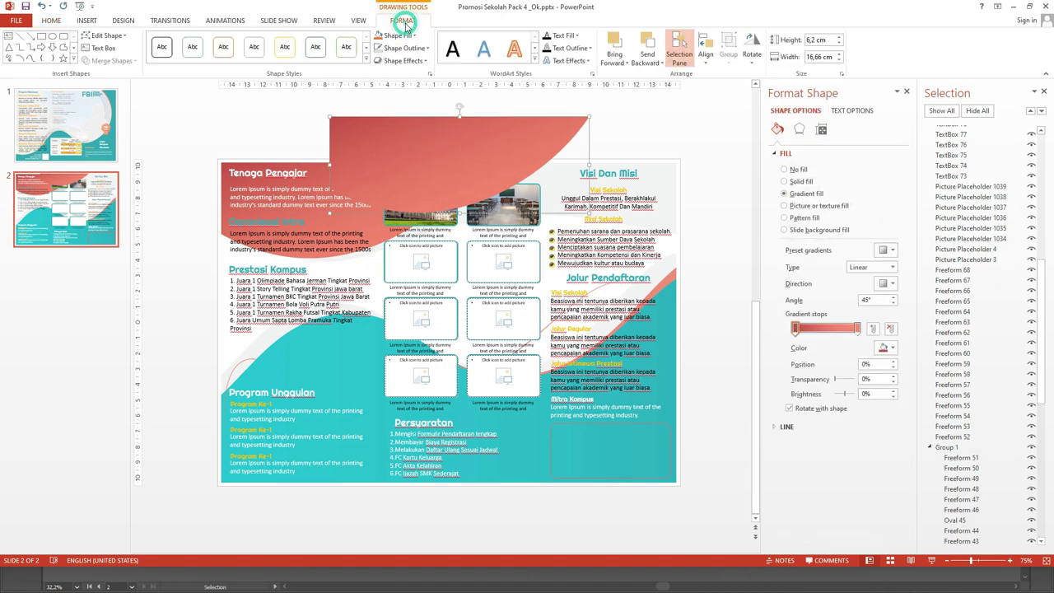
{"action": "left_click", "coordinate": [403, 36]}
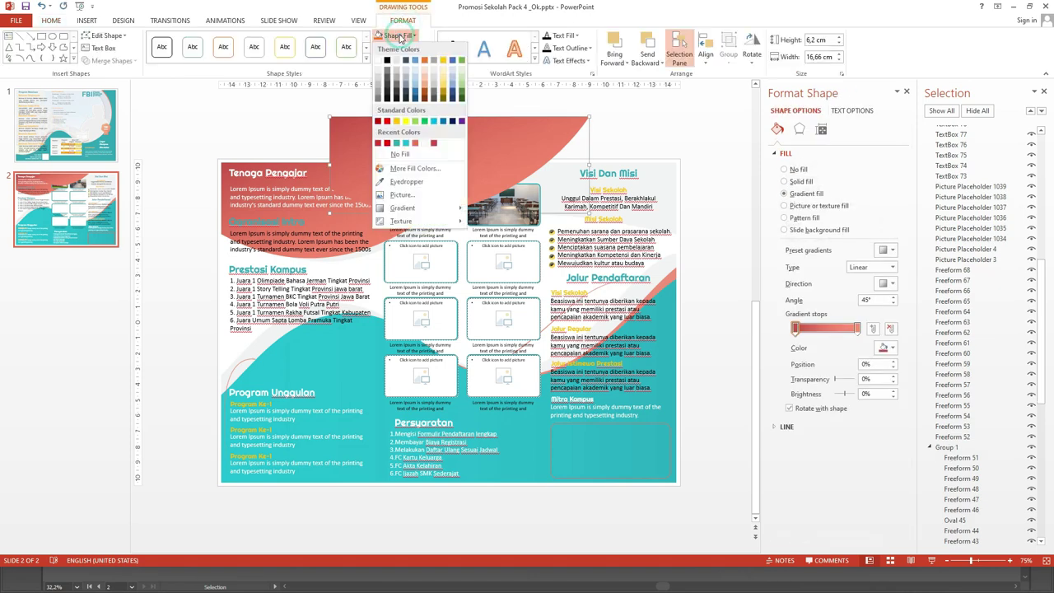
{"action": "left_click", "coordinate": [408, 196]}
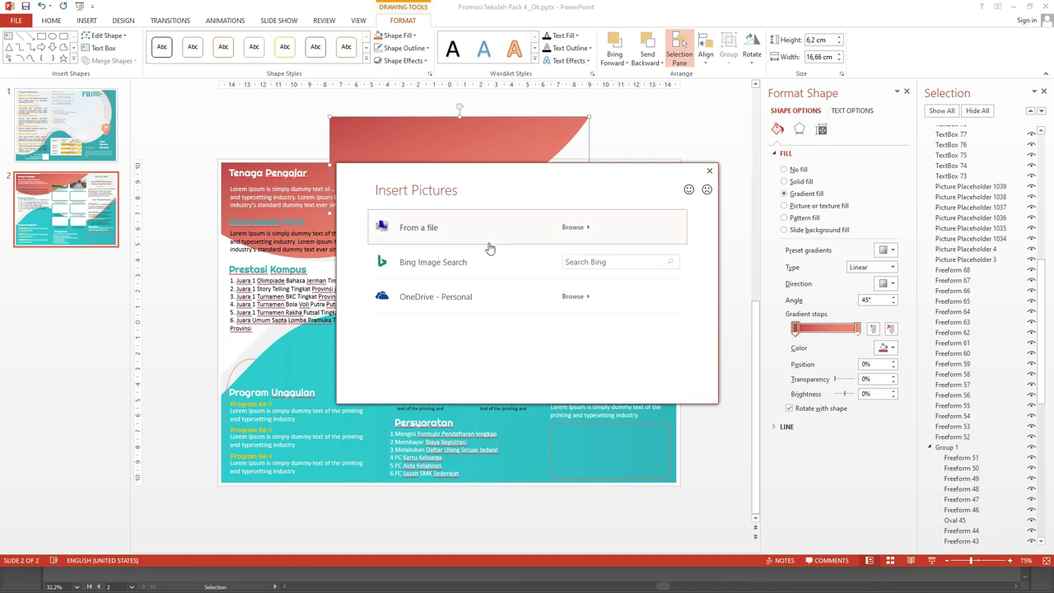
{"action": "left_click", "coordinate": [573, 226]}
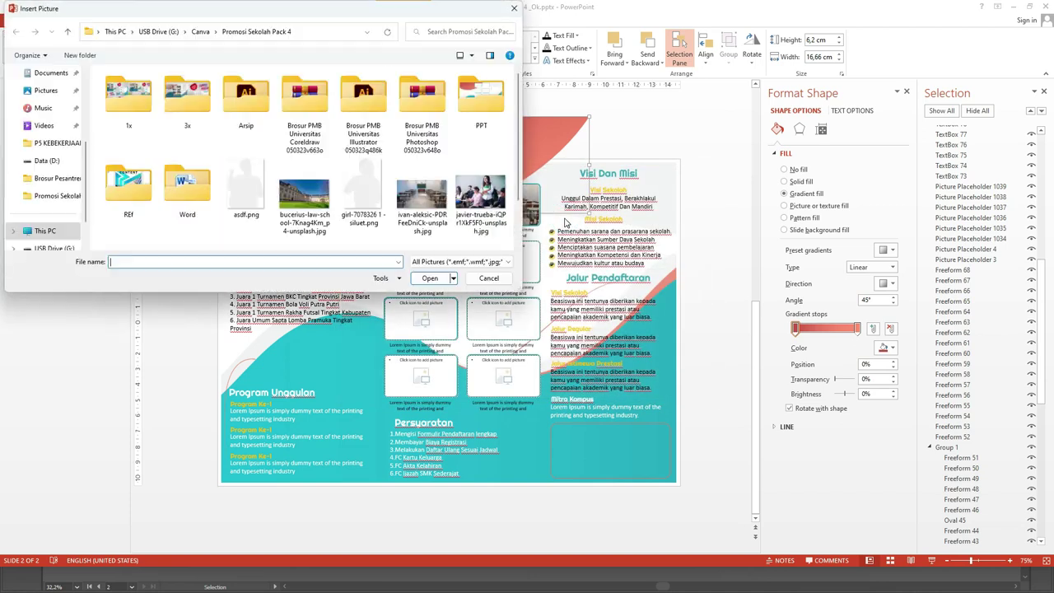
{"action": "left_click", "coordinate": [445, 212]}
{"action": "left_click", "coordinate": [430, 278]}
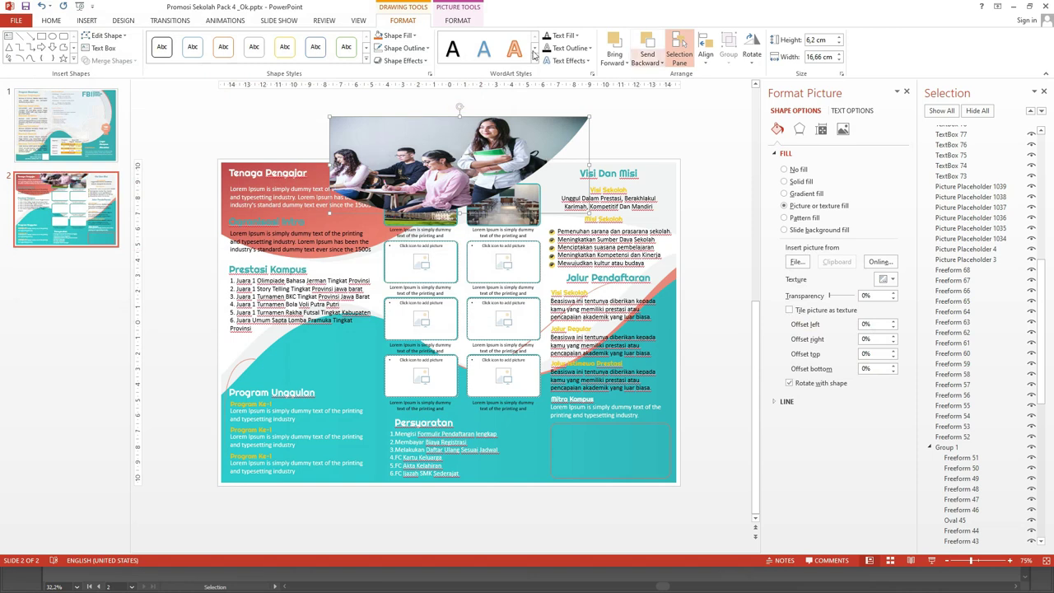
- Crop the students photo, shifting it down within the shape frame
{"action": "left_click", "coordinate": [454, 22]}
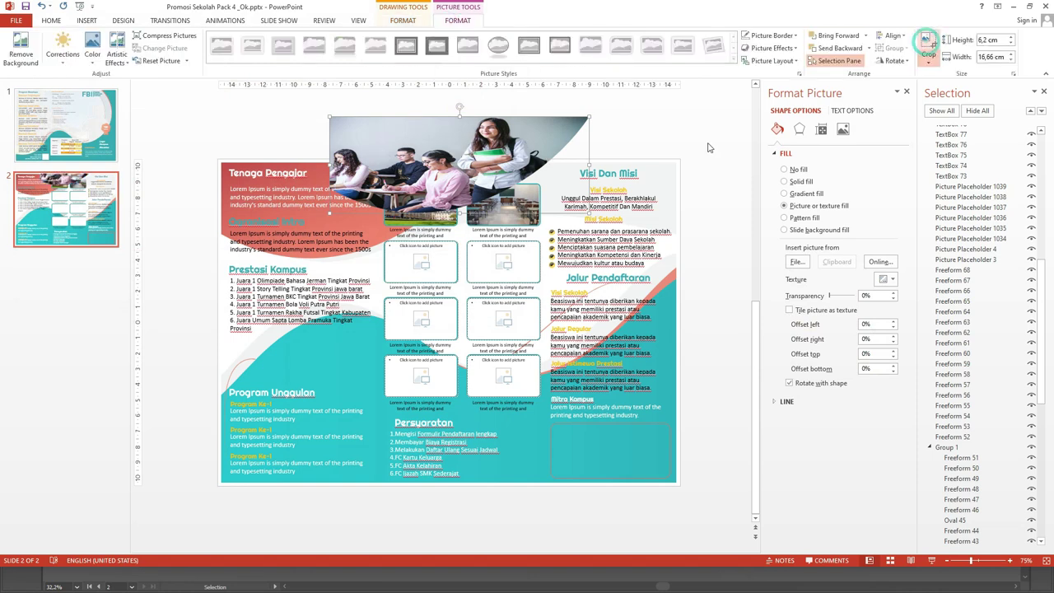
{"action": "left_click", "coordinate": [929, 48]}
{"action": "left_click_drag", "start_coordinate": [459, 213], "coordinate": [466, 286]}
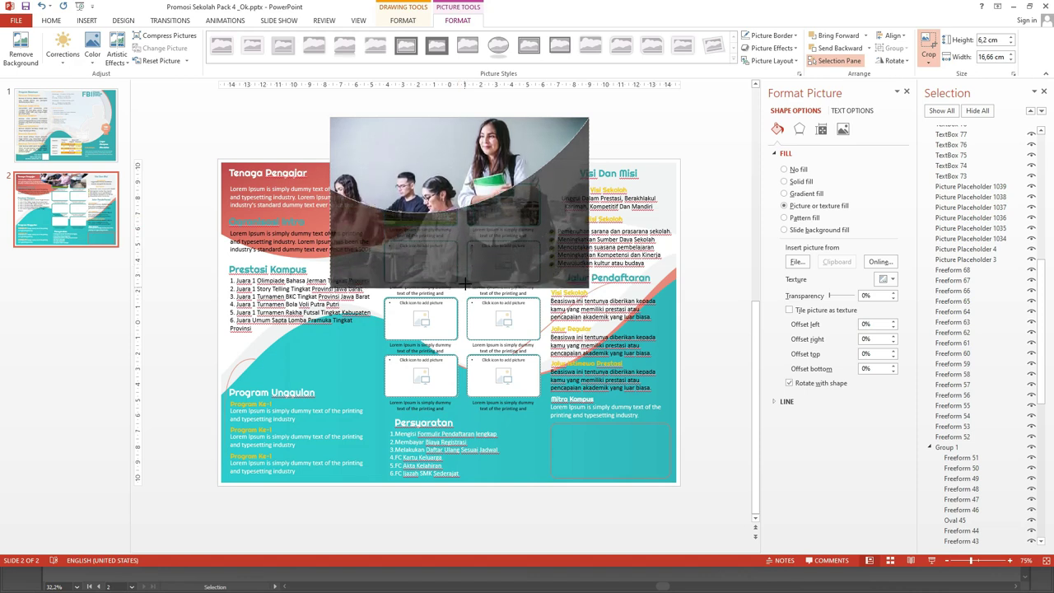
{"action": "left_click", "coordinate": [589, 107]}
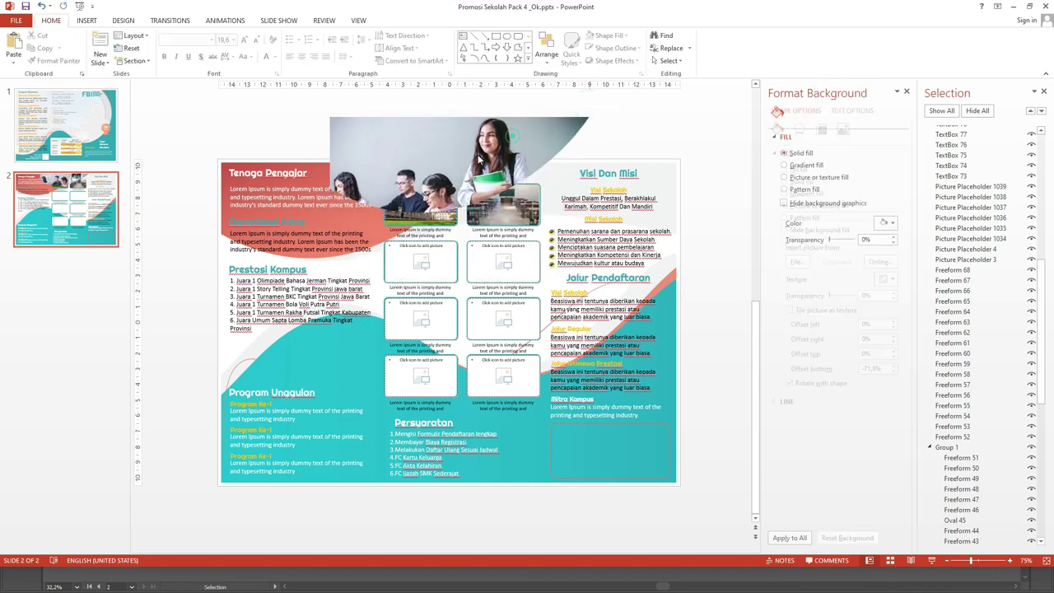
- Move the students photo shape onto slide 2's header area
{"action": "left_click_drag", "start_coordinate": [524, 132], "coordinate": [405, 182]}
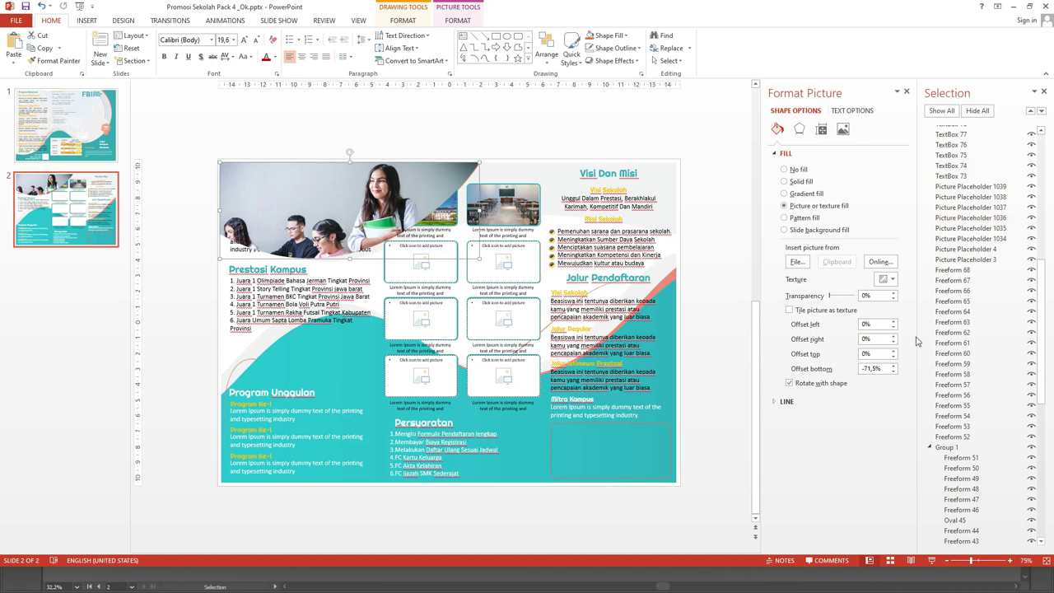
{"action": "left_click_drag", "start_coordinate": [1041, 330], "coordinate": [1035, 157]}
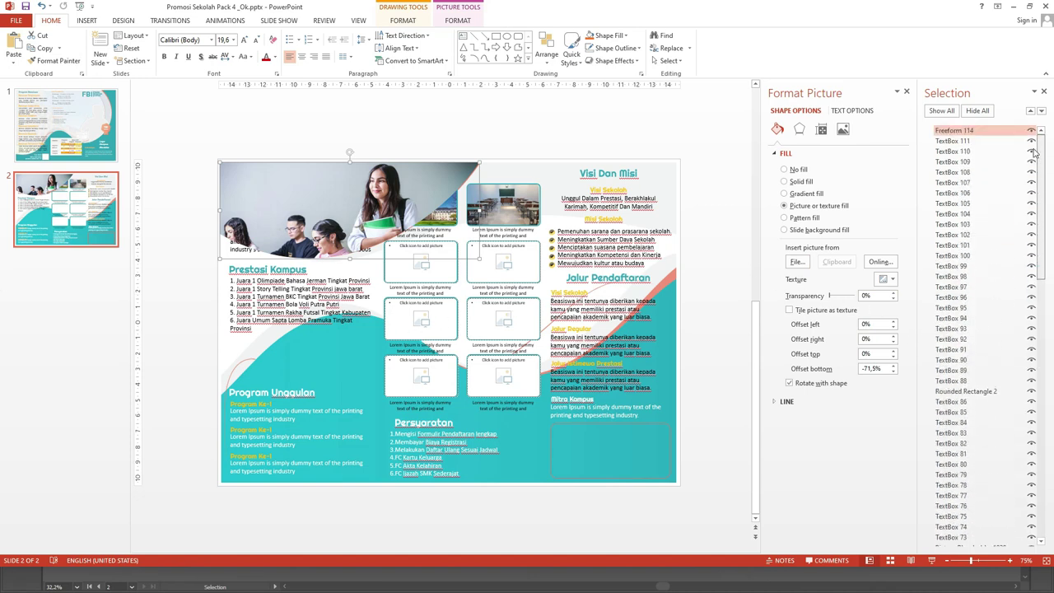
{"action": "double_click", "coordinate": [1017, 130]}
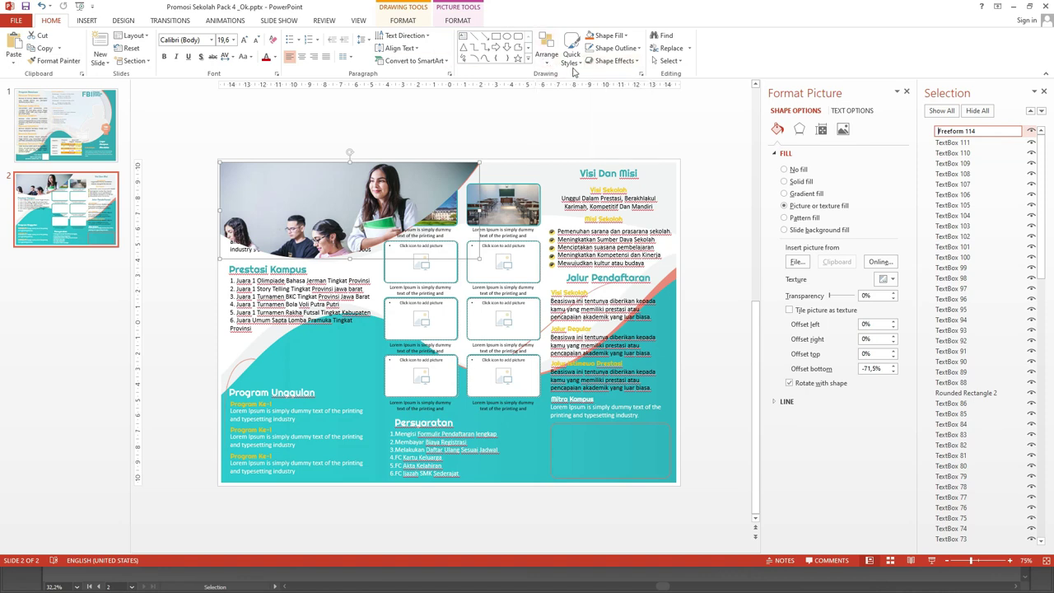
- Layer the photo (Freeform 114) below Oval 17, behind the header text, and fade it to 85% transparency
{"action": "left_click", "coordinate": [546, 54]}
{"action": "left_click", "coordinate": [566, 101]}
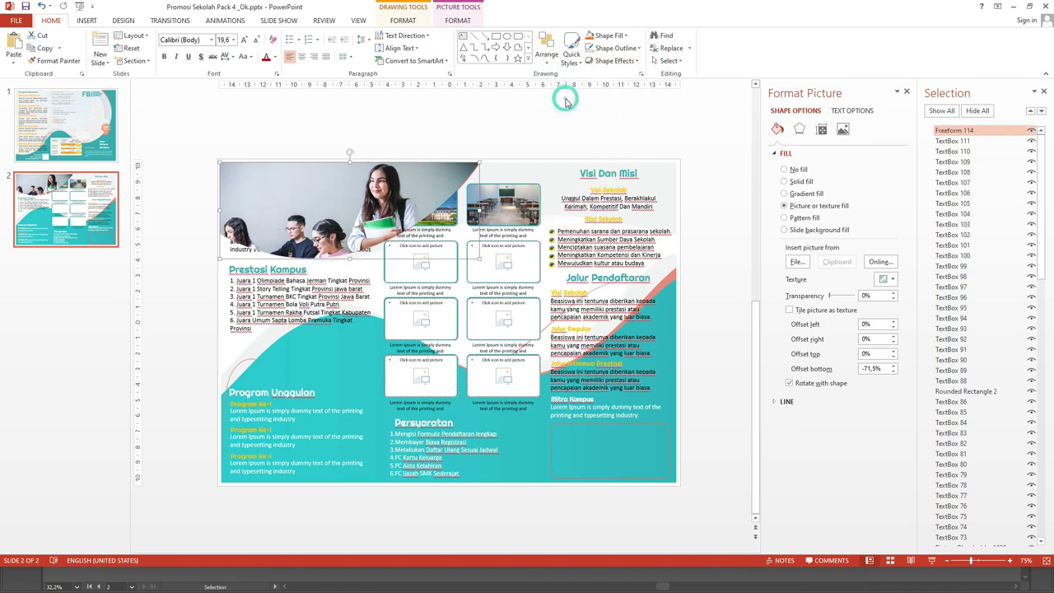
{"action": "scroll", "coordinate": [1021, 486], "scroll_direction": "down", "scroll_amount": 5}
{"action": "scroll", "coordinate": [1012, 506], "scroll_direction": "down", "scroll_amount": 5}
{"action": "scroll", "coordinate": [1011, 507], "scroll_direction": "down", "scroll_amount": 10}
{"action": "left_click", "coordinate": [1013, 541]}
{"action": "left_click_drag", "start_coordinate": [1015, 526], "coordinate": [986, 220]}
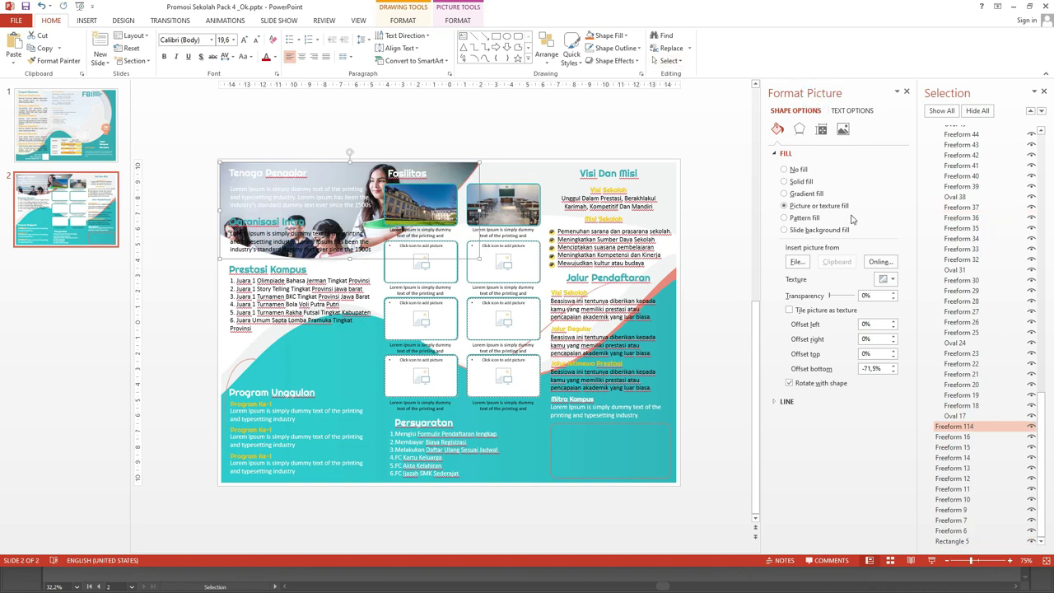
{"action": "left_click_drag", "start_coordinate": [843, 300], "coordinate": [849, 299]}
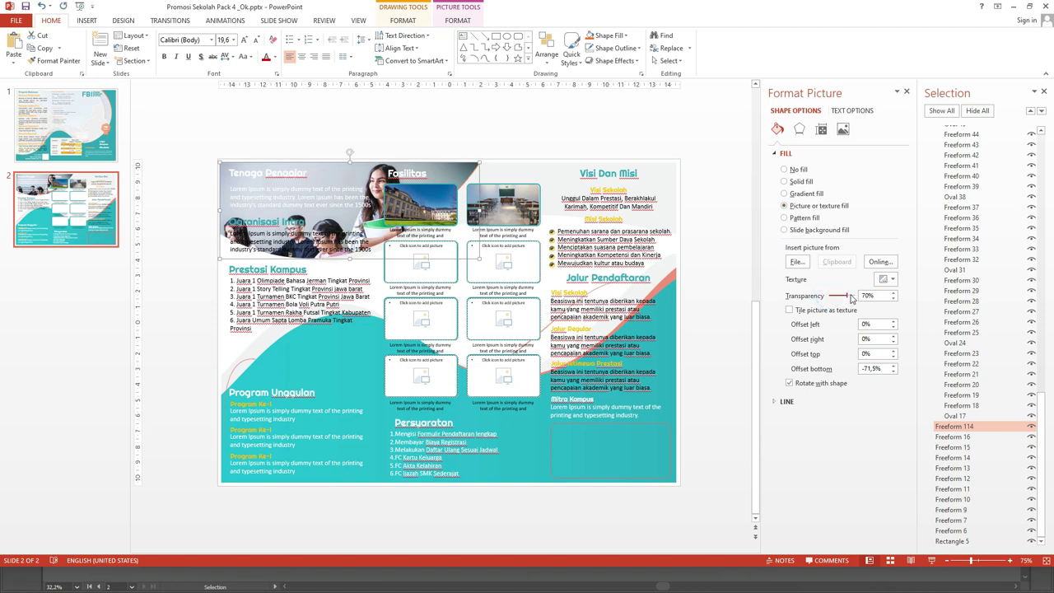
{"action": "left_click", "coordinate": [525, 126]}
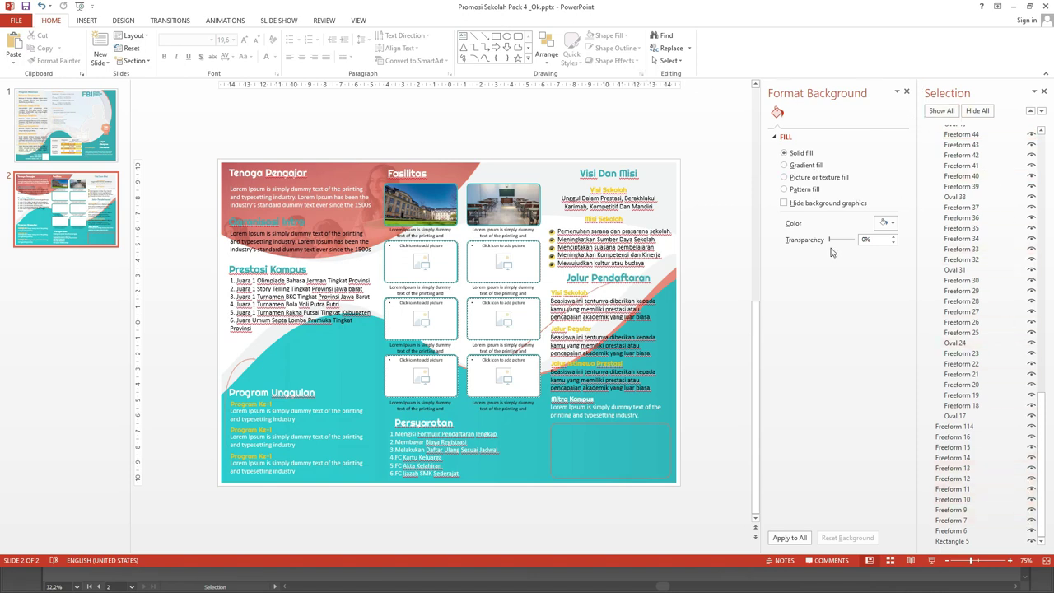
{"action": "left_click", "coordinate": [702, 161]}
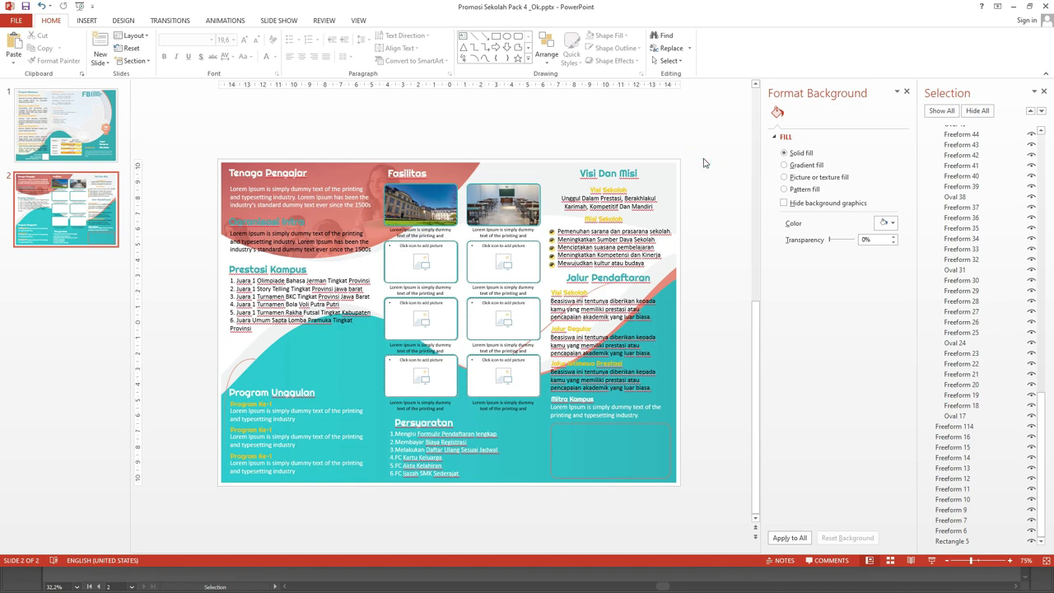